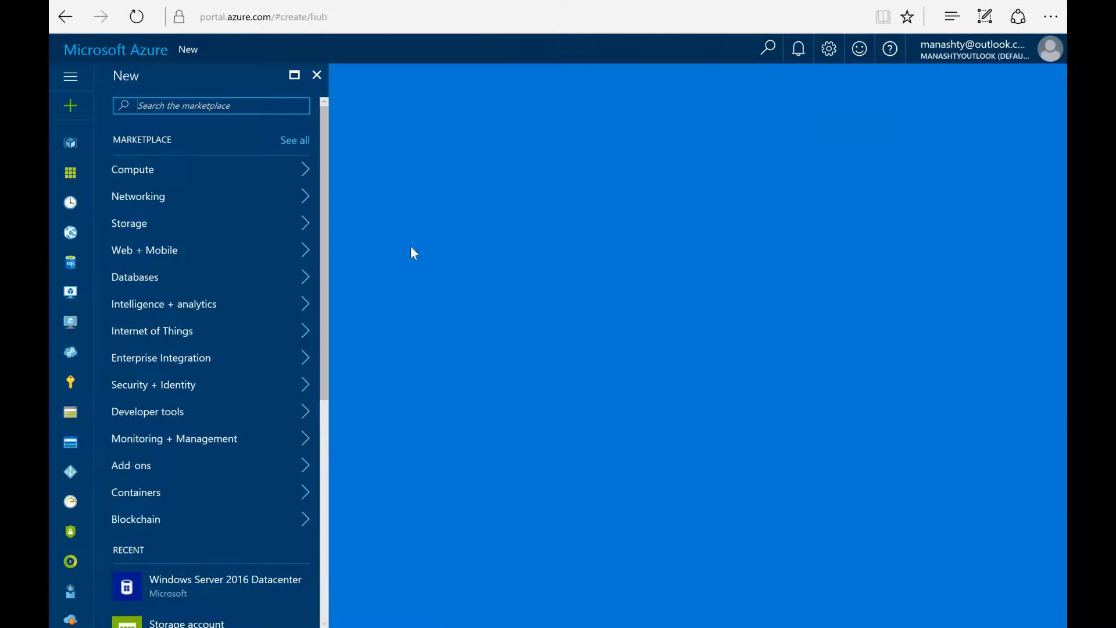
Step: Search the Azure Marketplace for 'data analytics'
left_click(149, 104)
type("data")
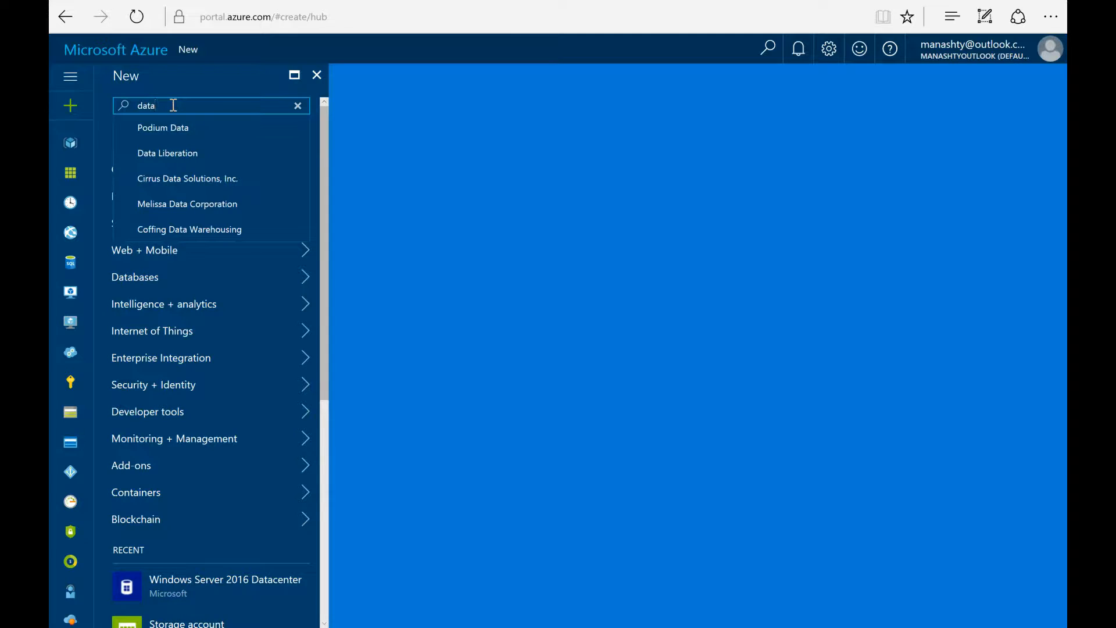
type("analytics")
key("Return")
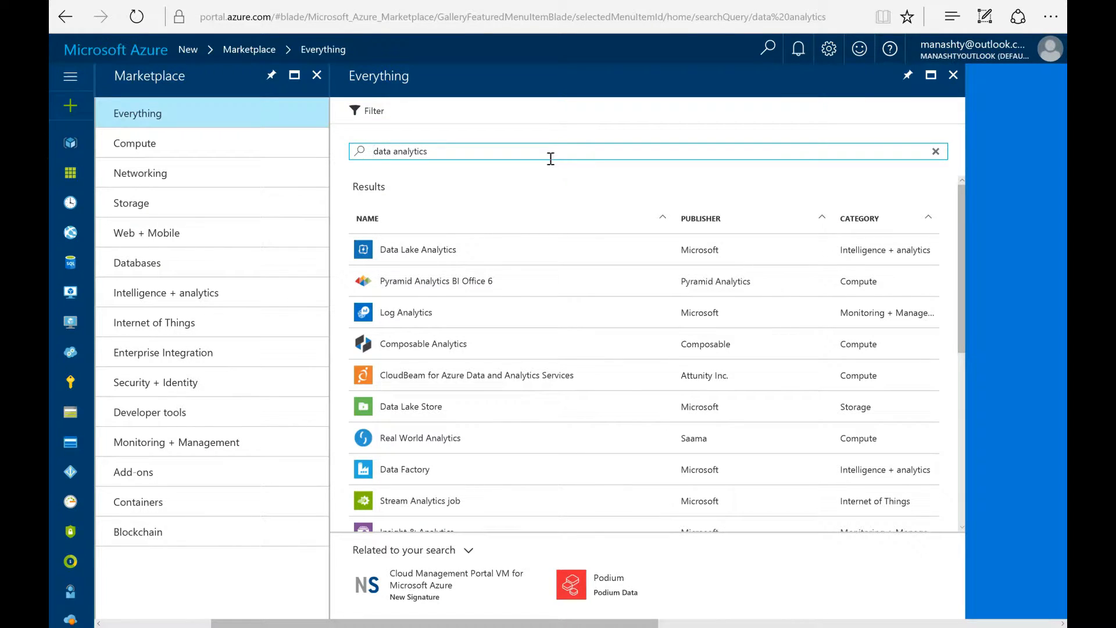
Step: Replace the search with 'prediction' and filter to the Intelligence + analytics category
scroll(552, 308, "down", 2)
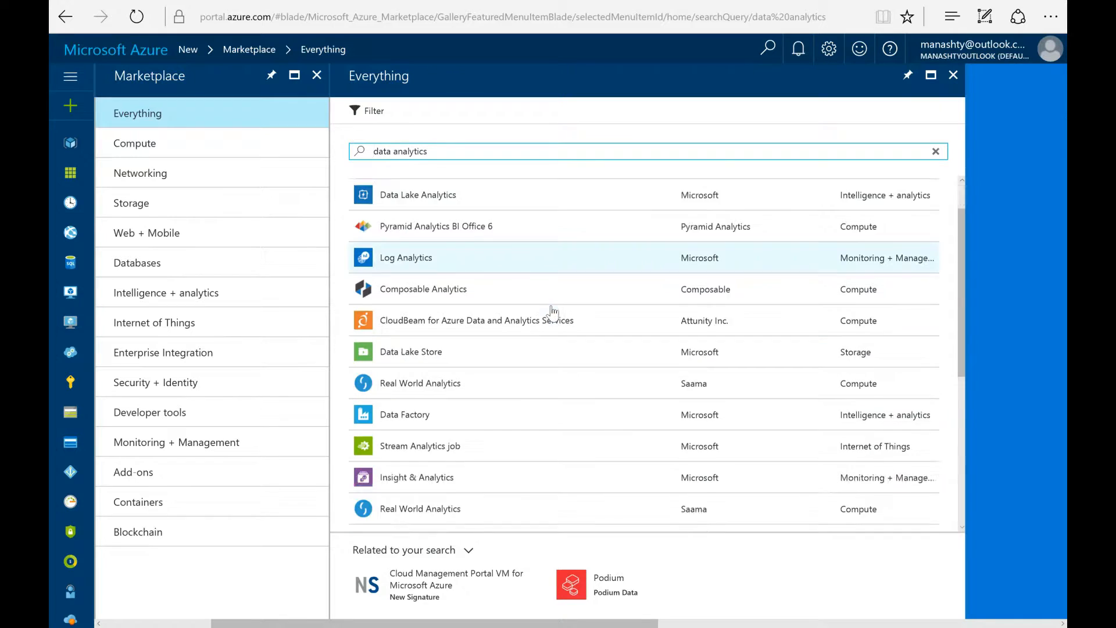
scroll(551, 305, "down", 2)
scroll(551, 306, "up", 4)
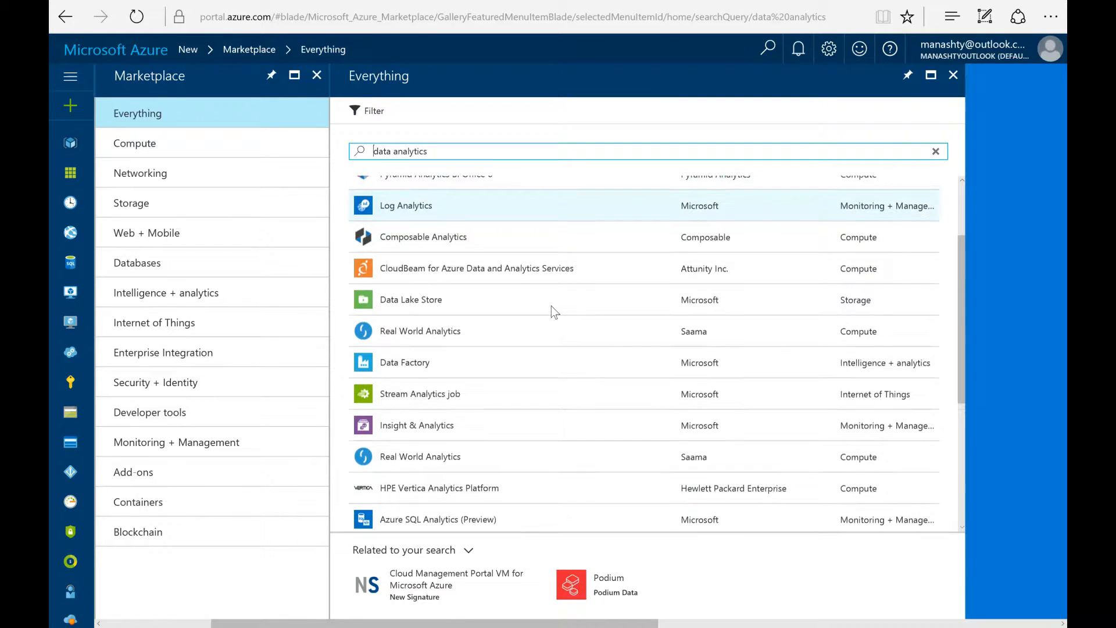
triple_click(484, 153)
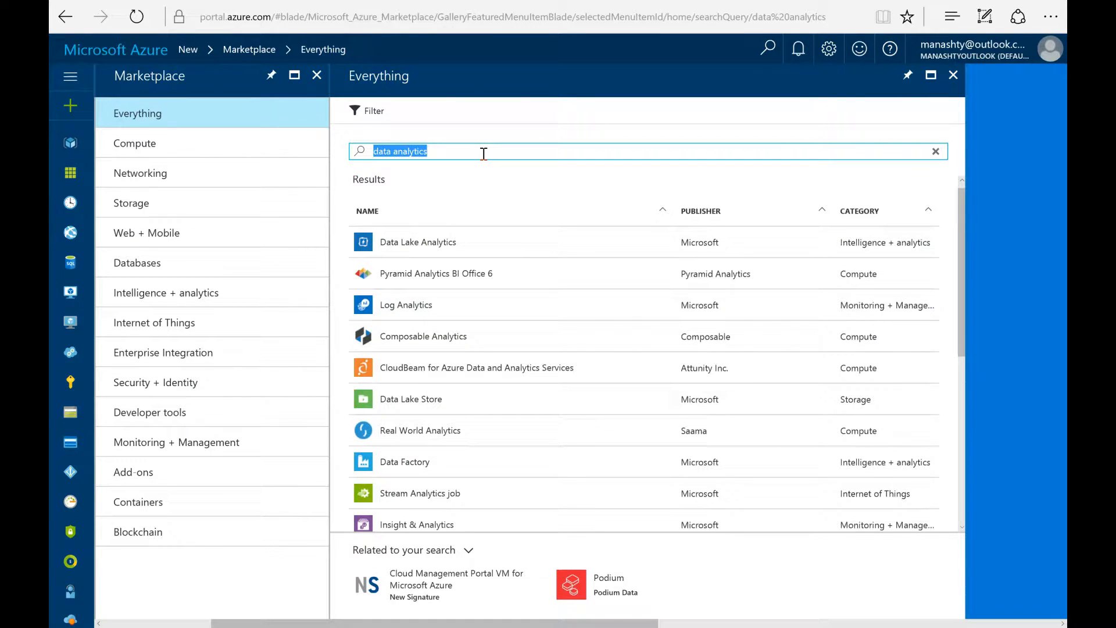
type("prediction")
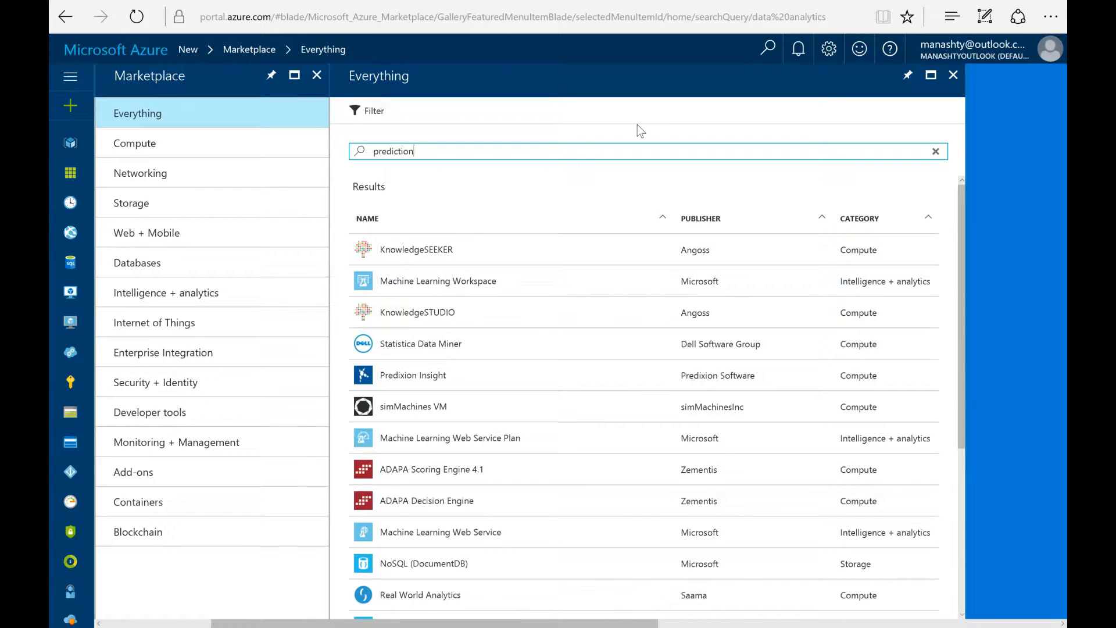
left_click(225, 295)
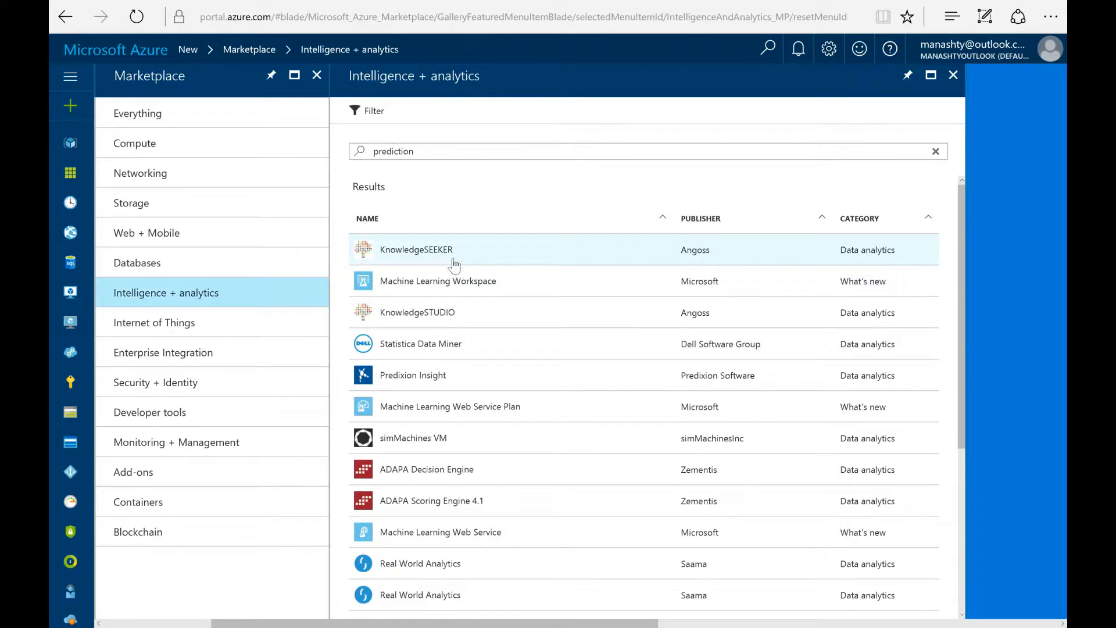
Step: Open the Angoss KnowledgeSTUDIO offering from the results list
left_click(453, 317)
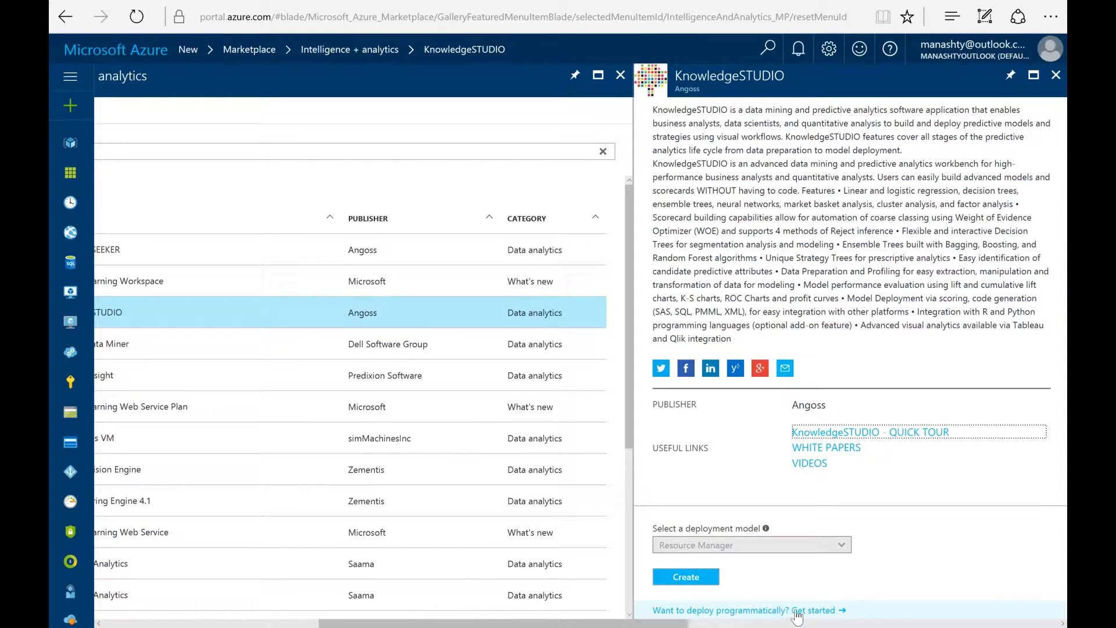
Step: Start creating a VM named KnowledgeStudio and enter the admin user name and password
left_click(695, 576)
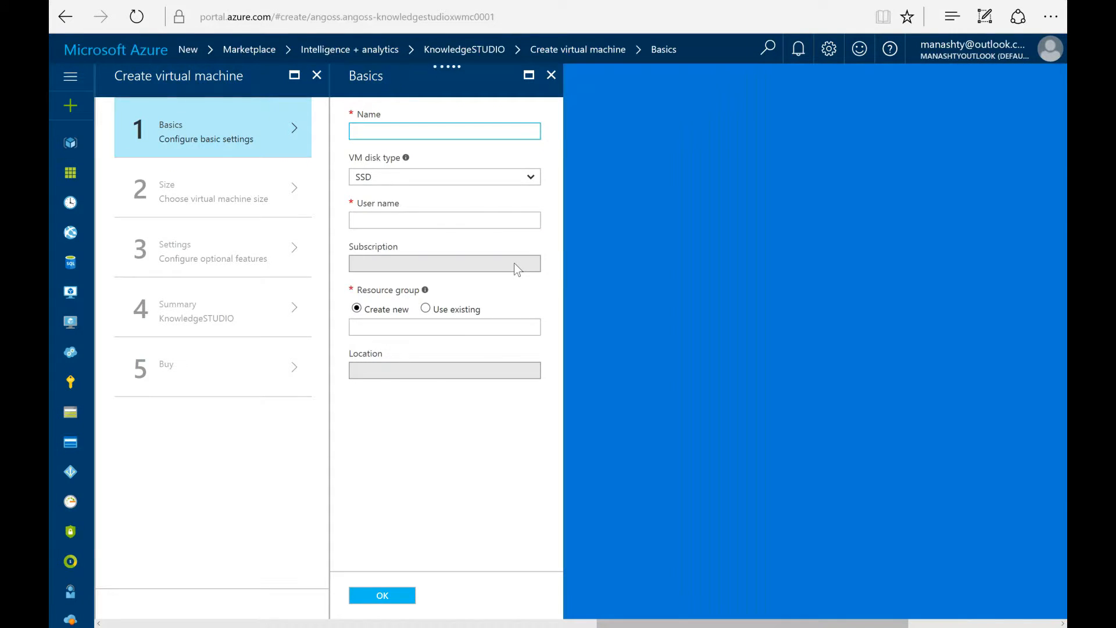
type("Knowledge")
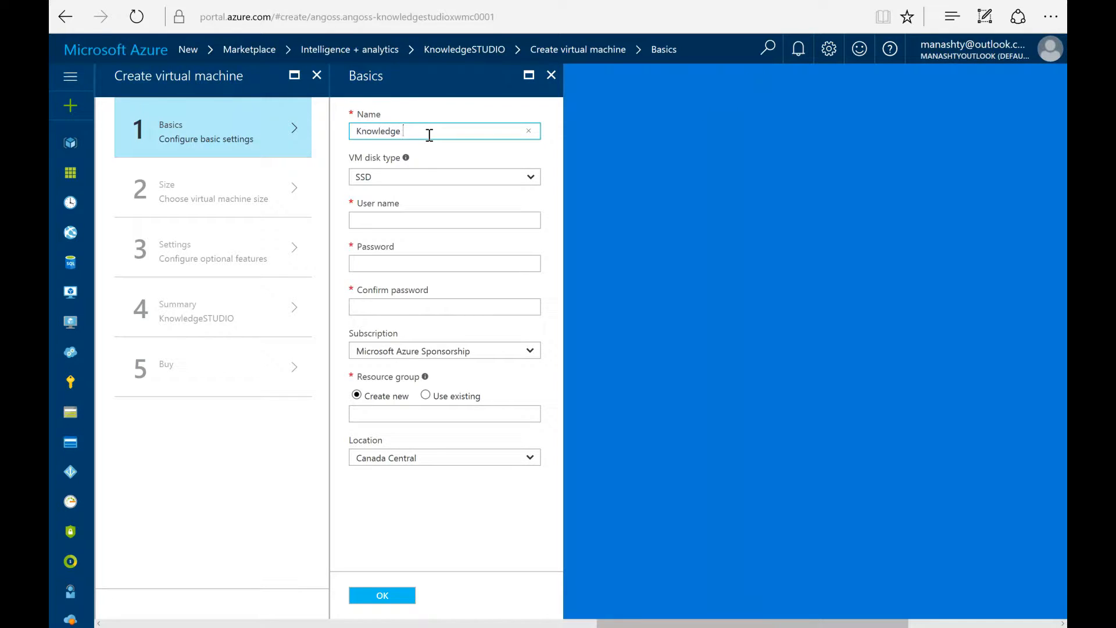
type("Studio")
key("Tab")
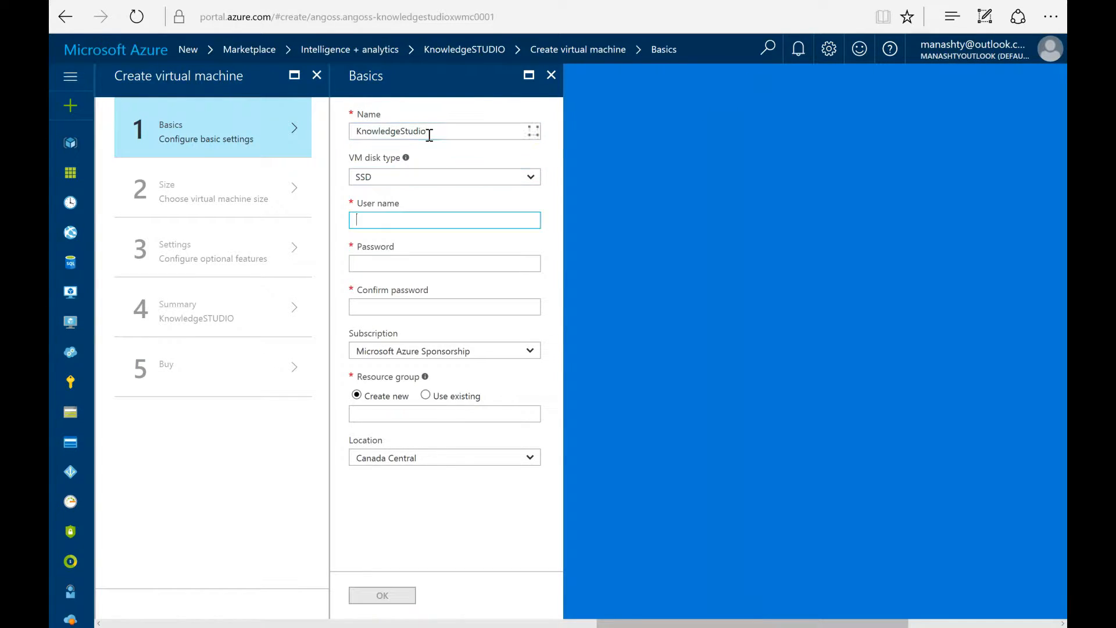
type("manashty")
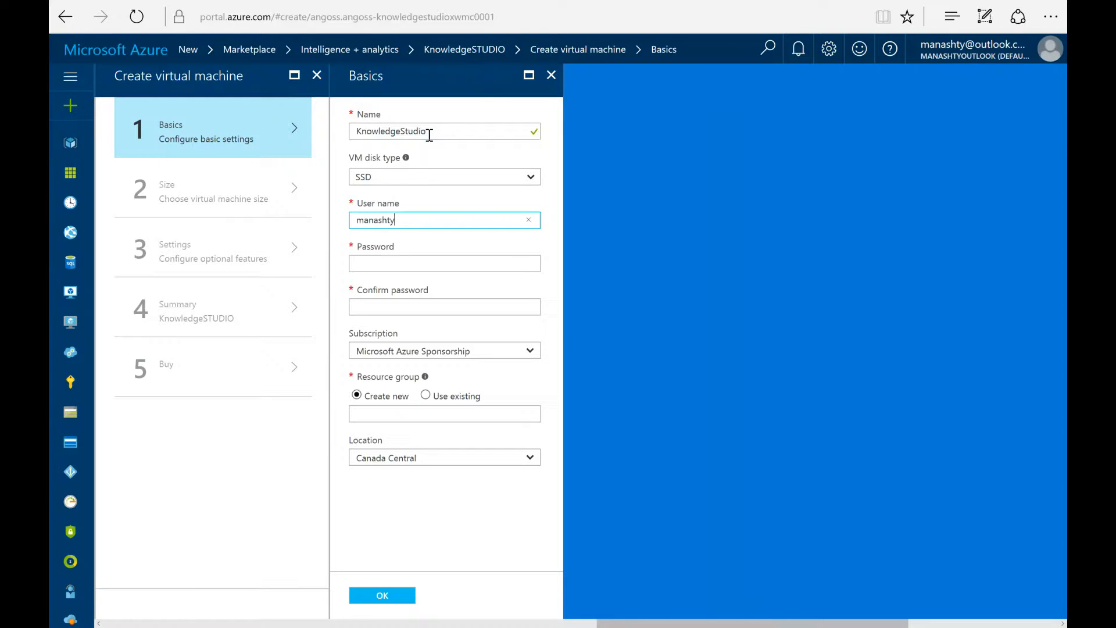
key("Tab")
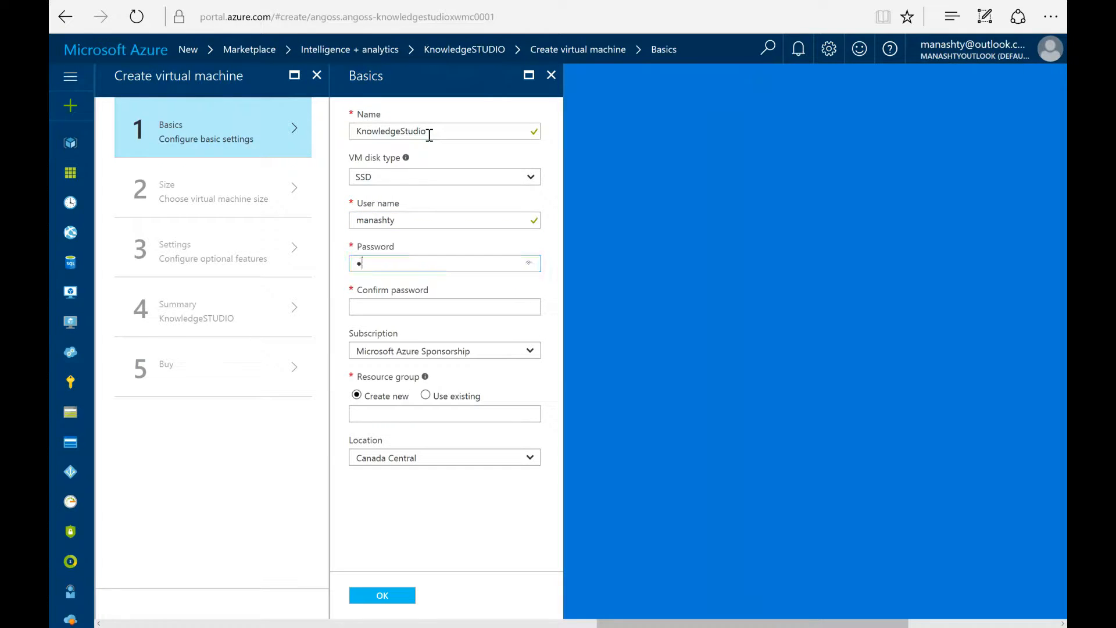
type("**********")
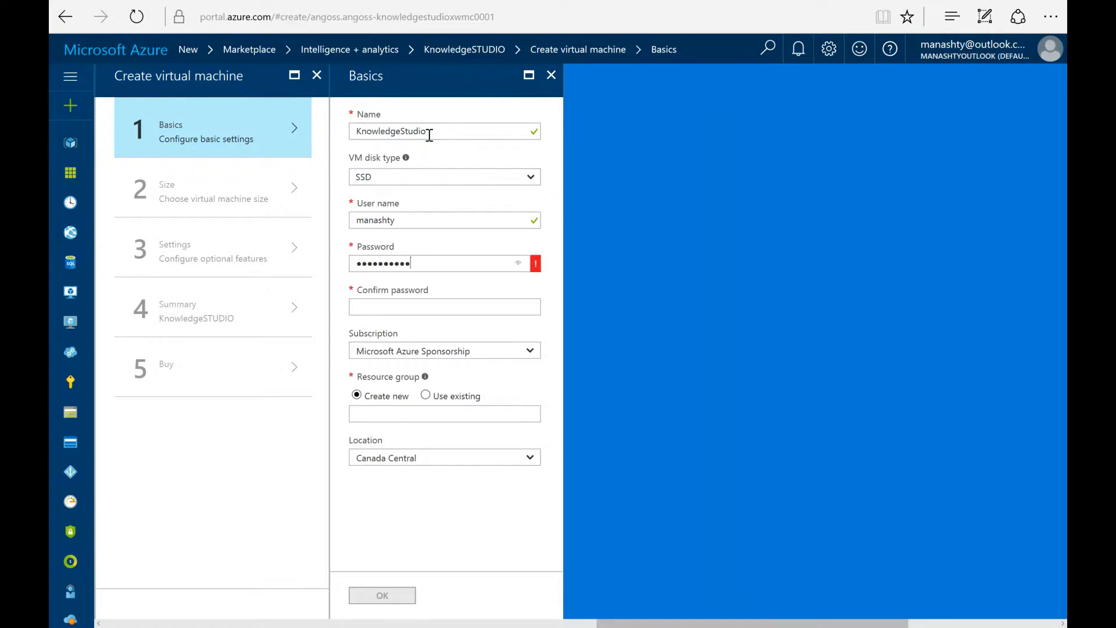
type("*****")
key("Tab")
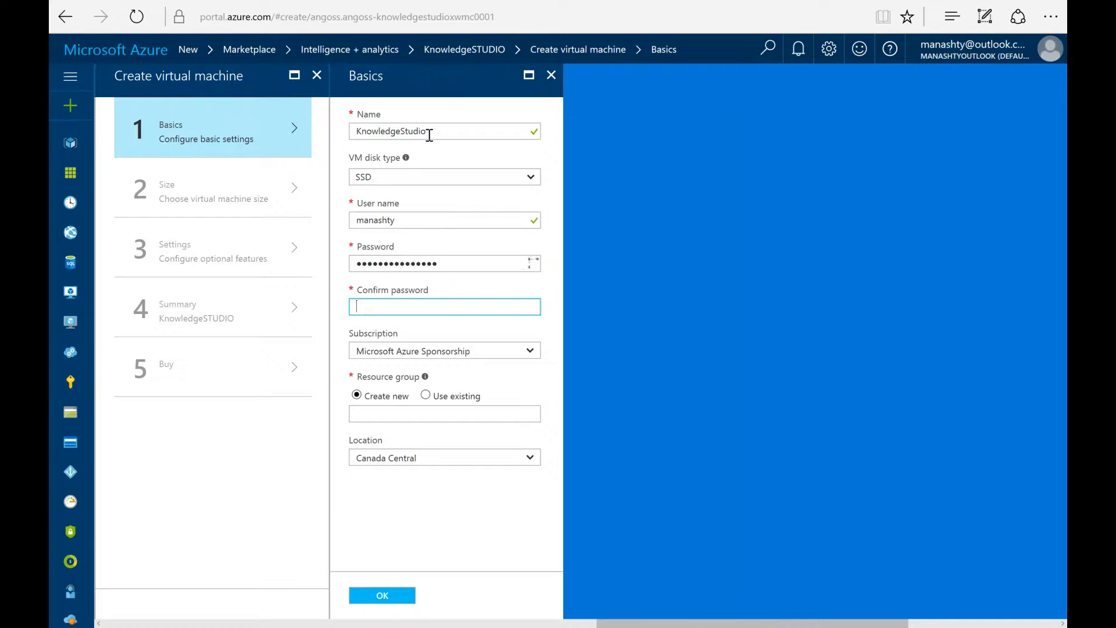
type("***************")
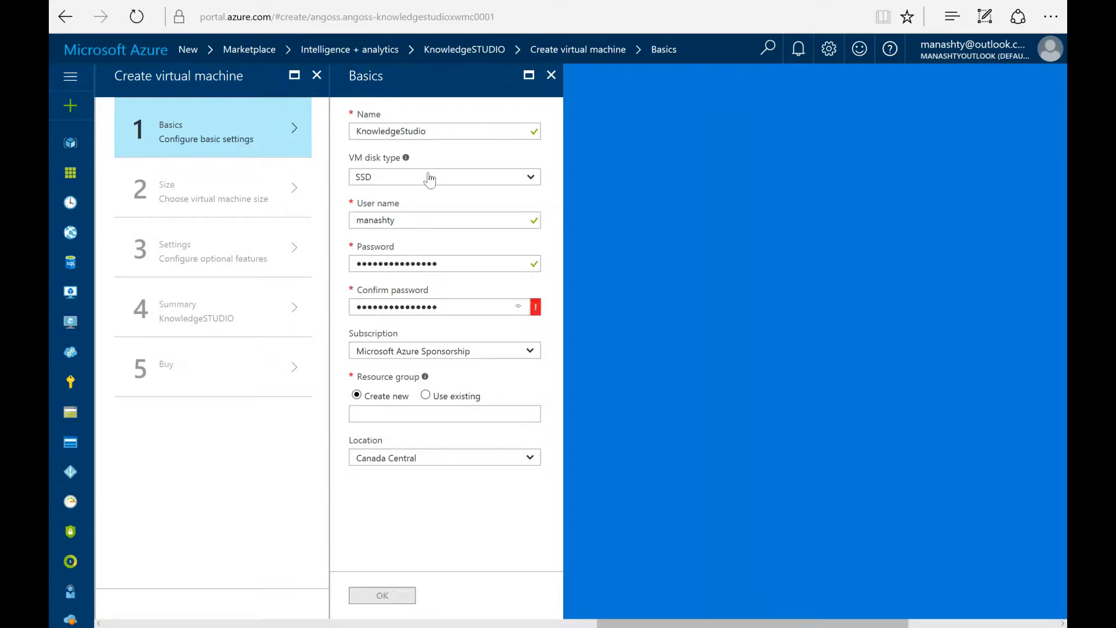
Step: Use existing resource group Heal and location South Central US, then confirm the basics
left_click(425, 397)
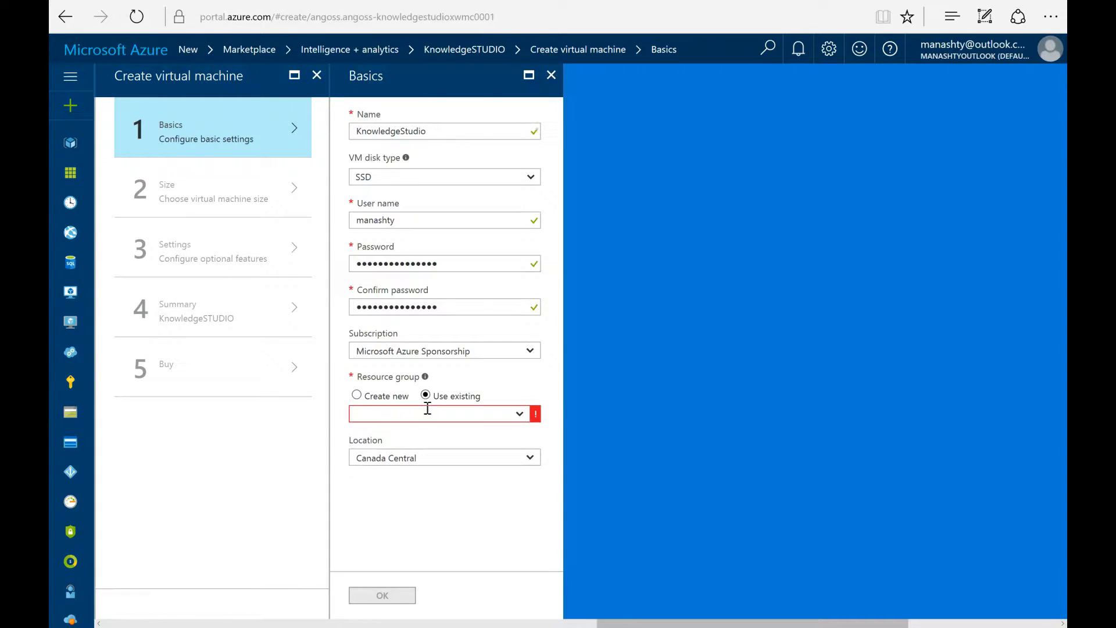
left_click(519, 414)
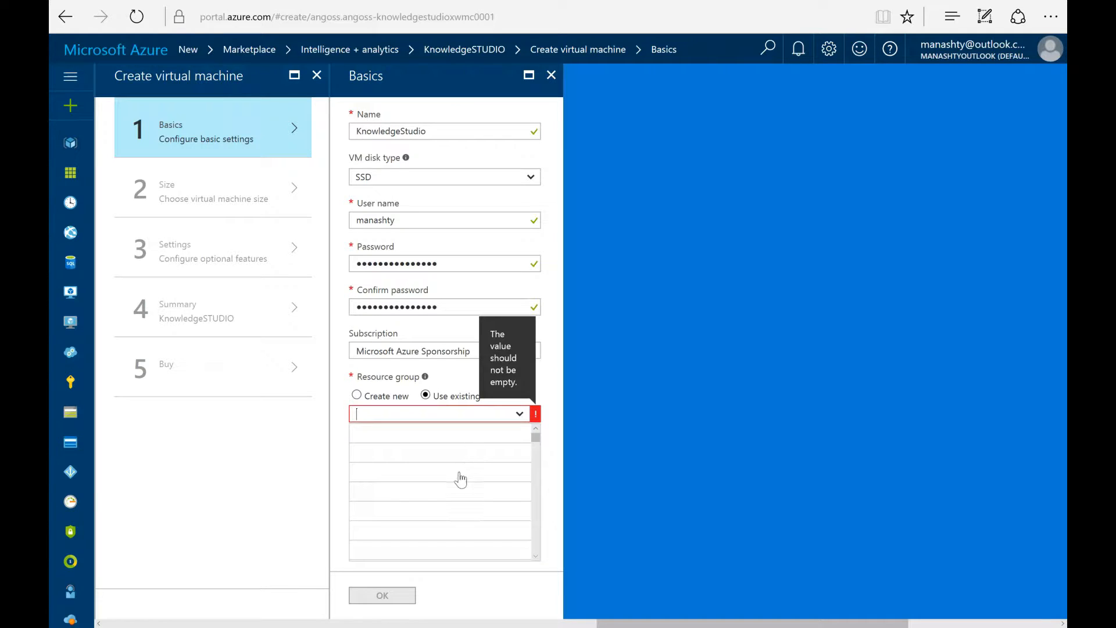
scroll(430, 505, "down", 3)
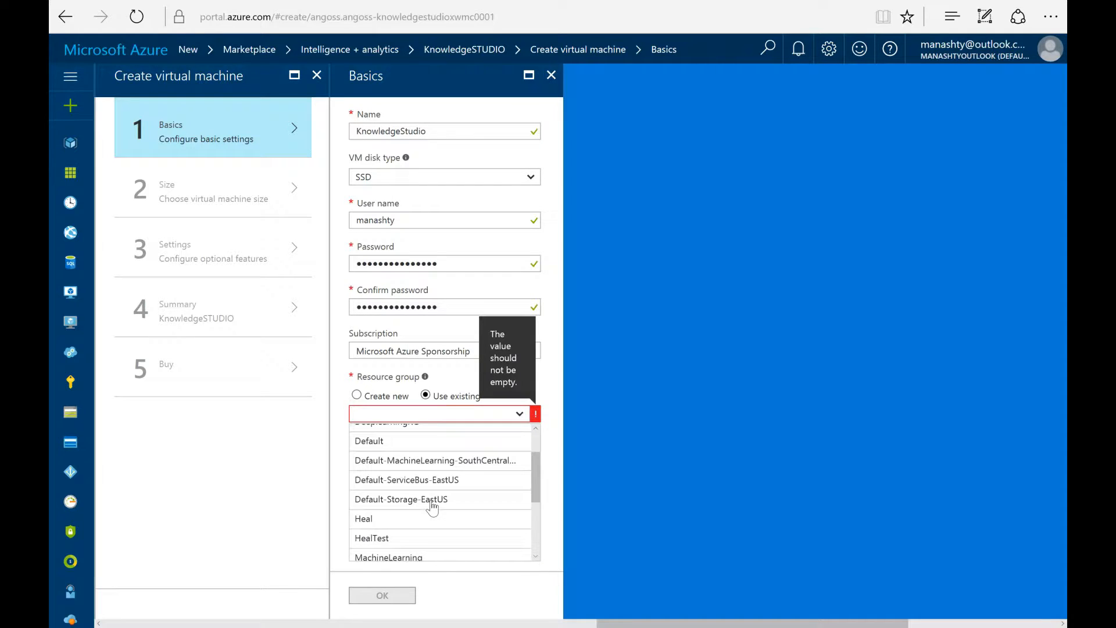
left_click(401, 520)
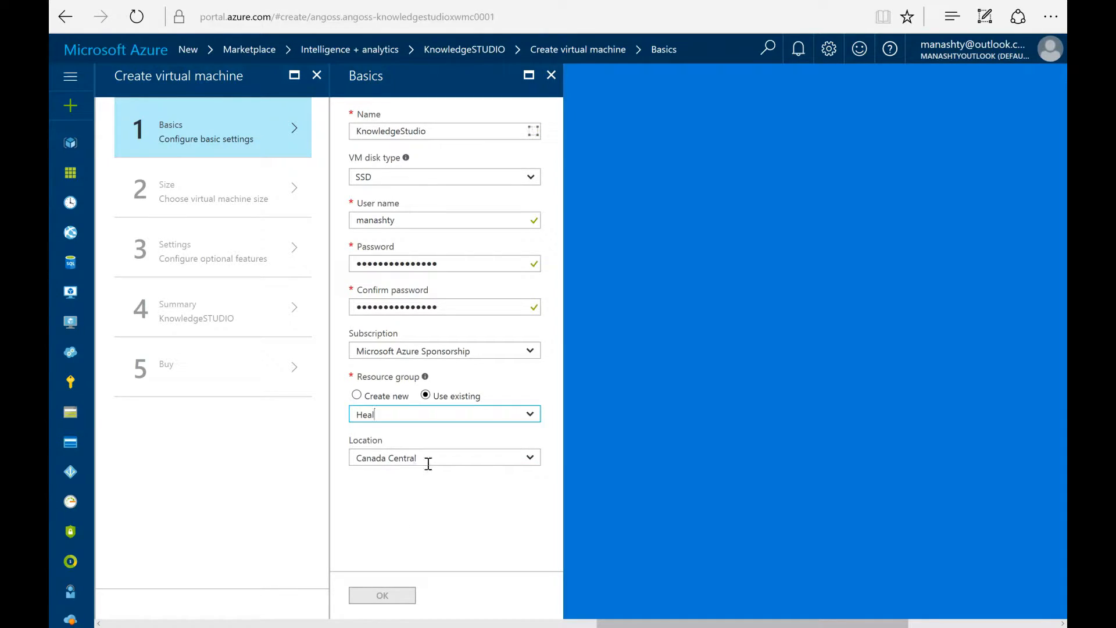
left_click(530, 459)
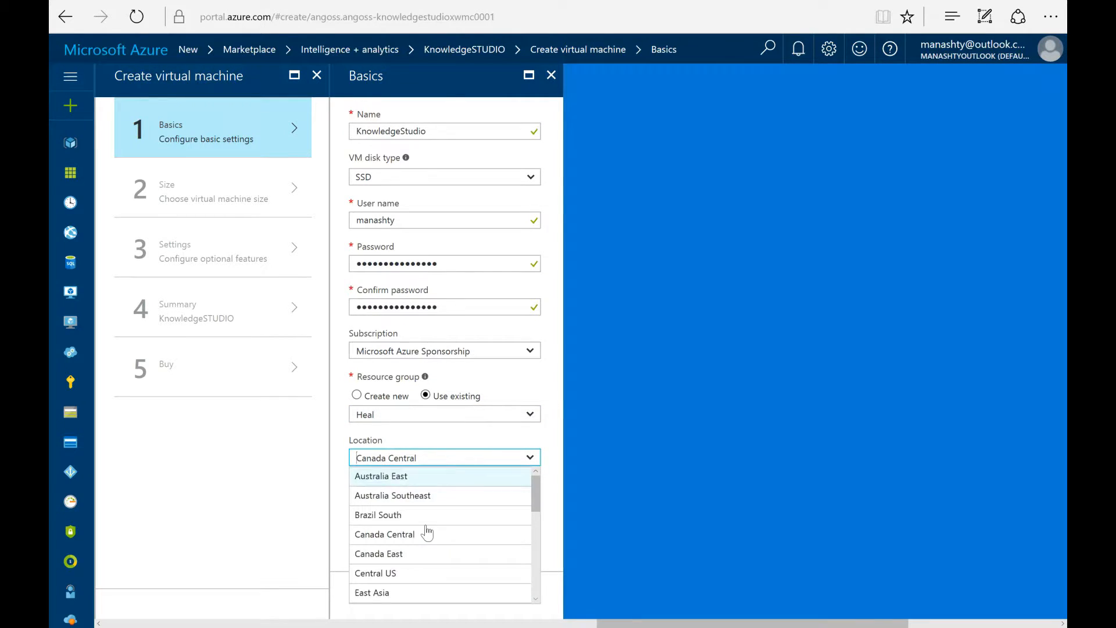
scroll(428, 532, "down", 4)
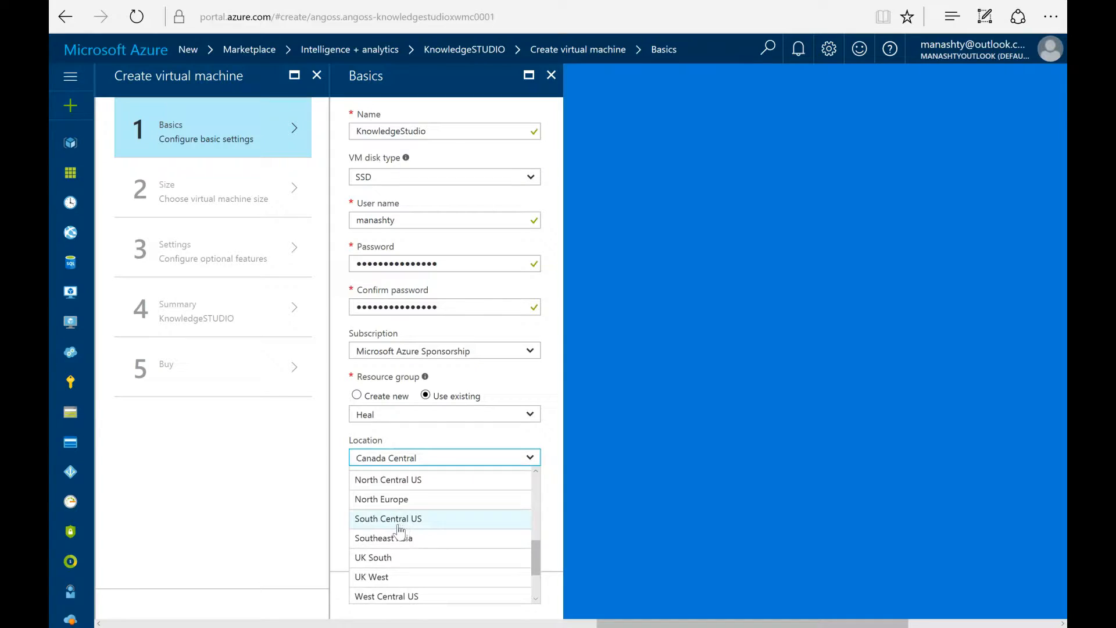
left_click(398, 523)
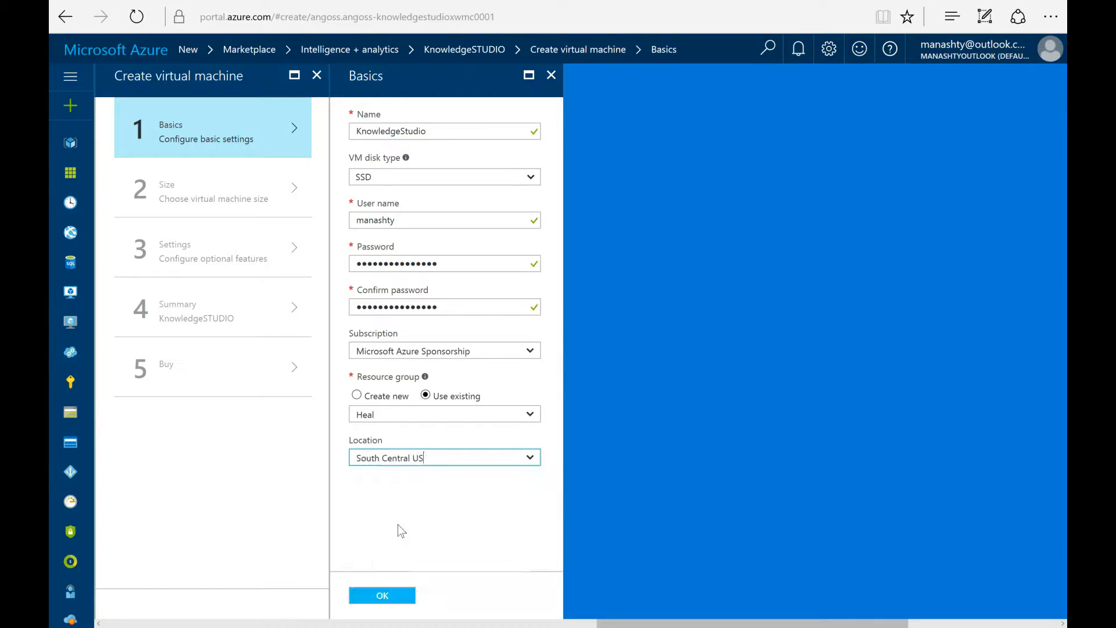
left_click(381, 593)
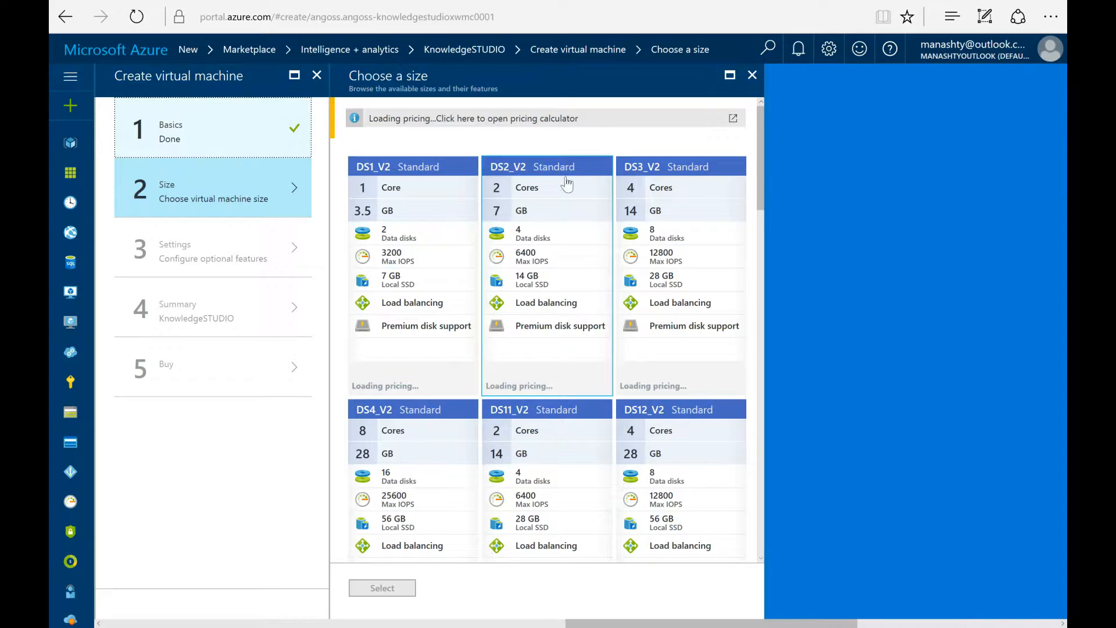
Step: Select the DS3_V2 Standard size (4 cores, 14 GB) for the VM
scroll(566, 183, "down", 15)
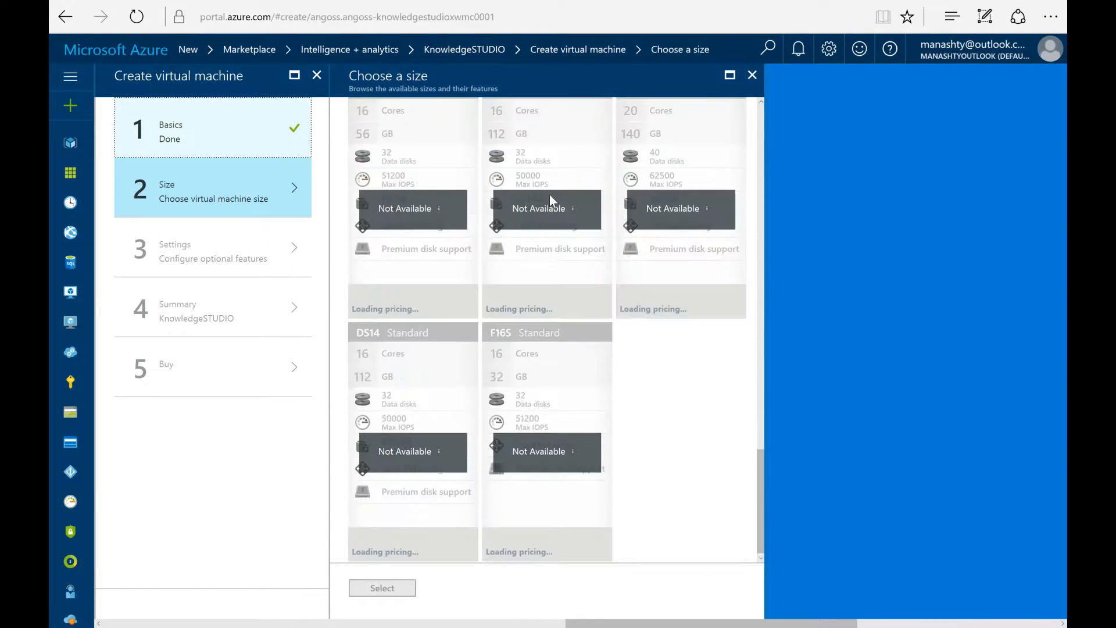
scroll(558, 236, "up", 3)
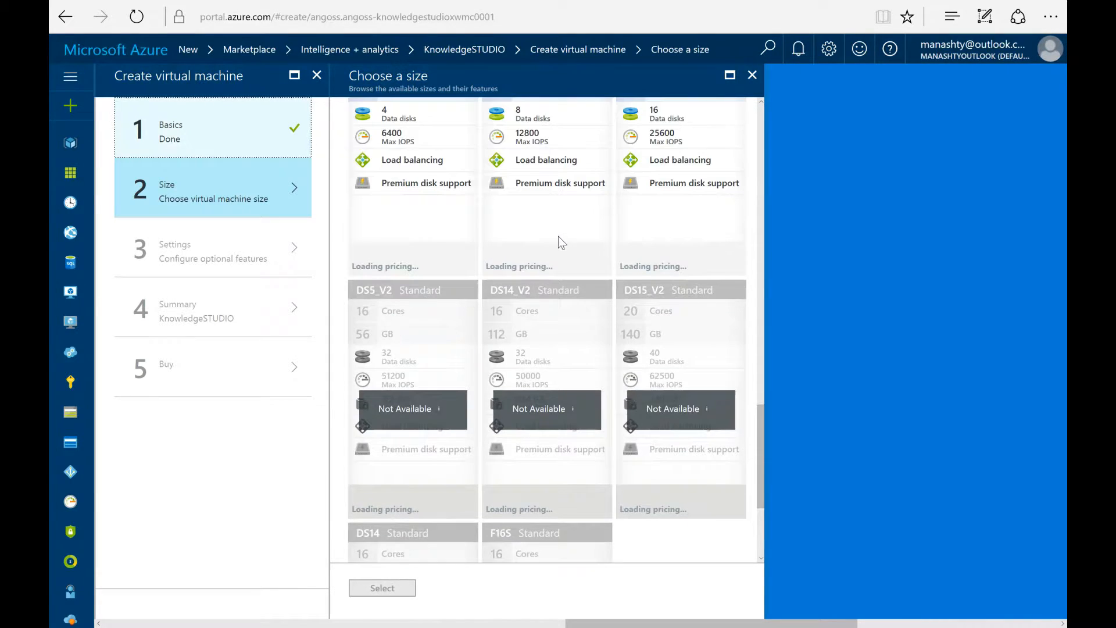
scroll(597, 304, "up", 4)
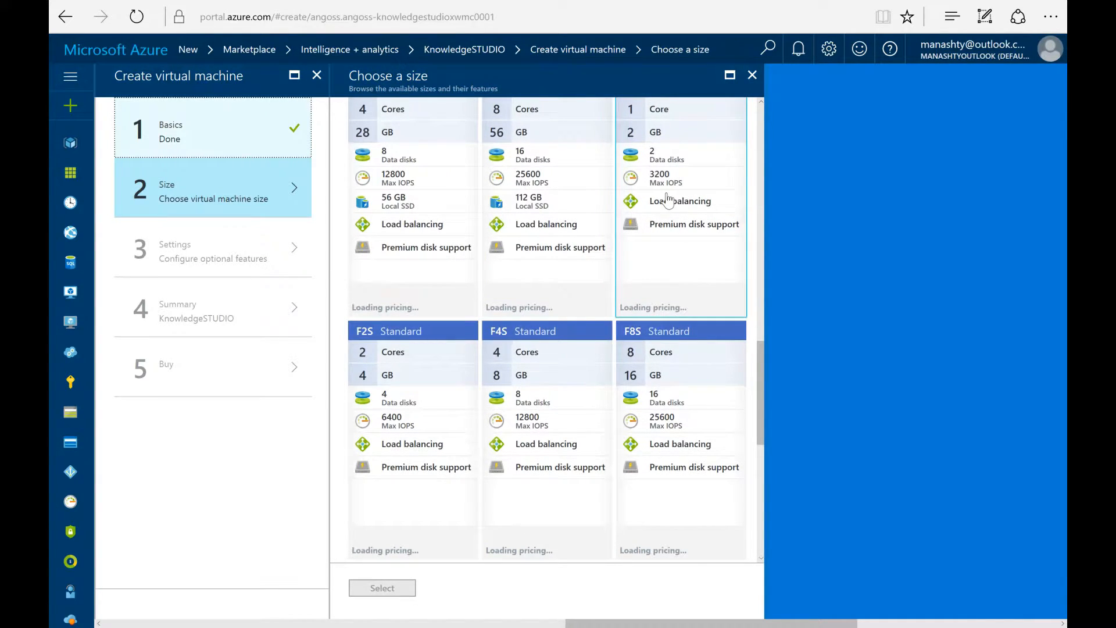
scroll(558, 297, "up", 2)
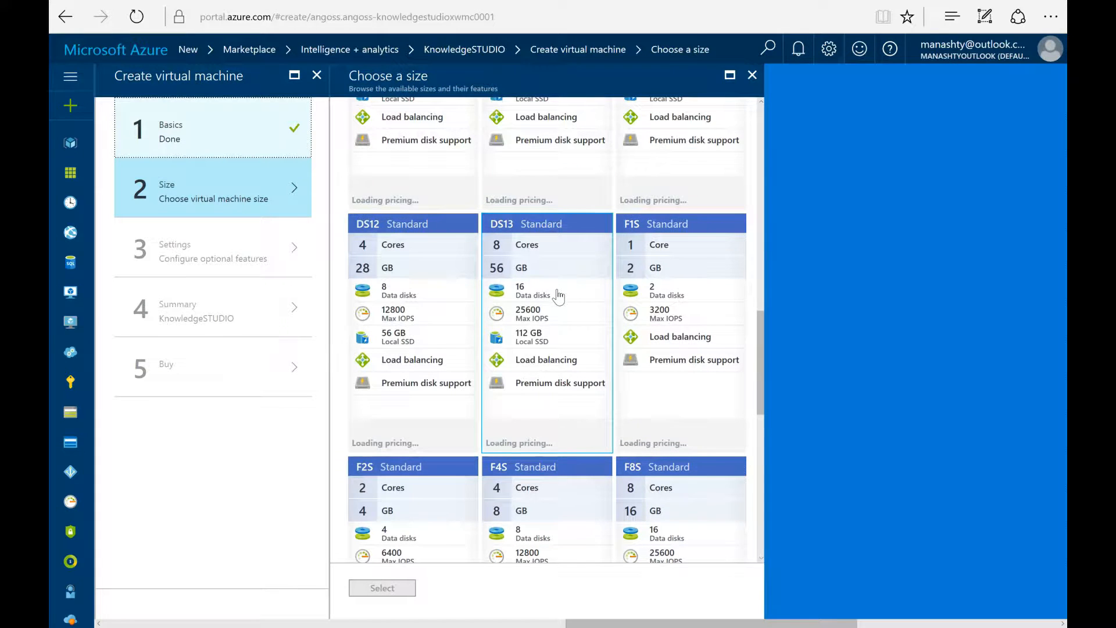
scroll(558, 296, "up", 2)
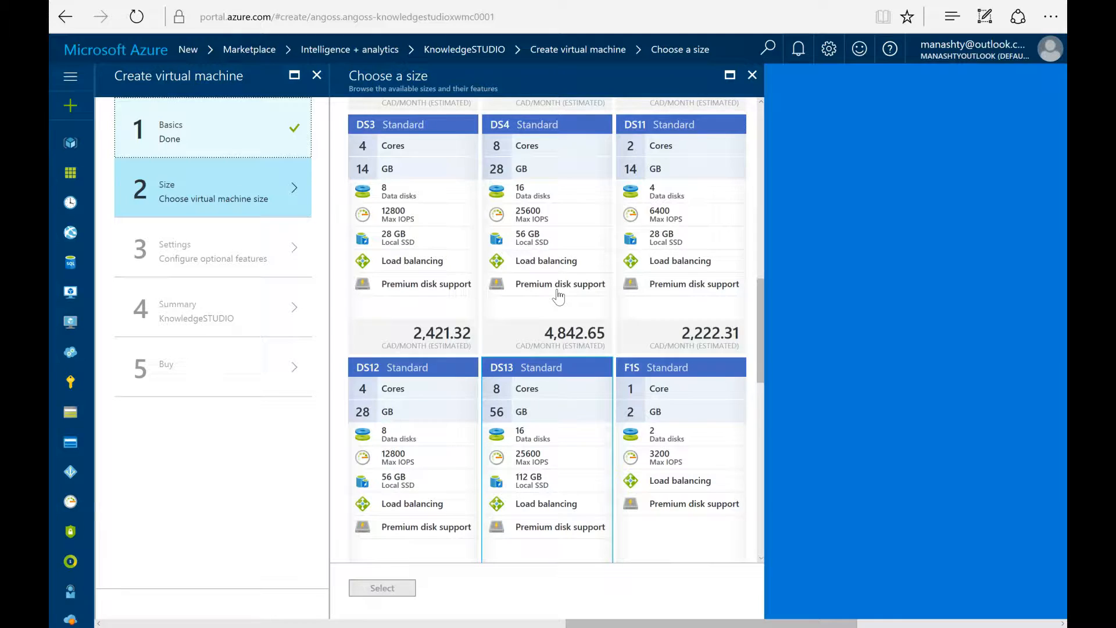
scroll(558, 297, "up", 10)
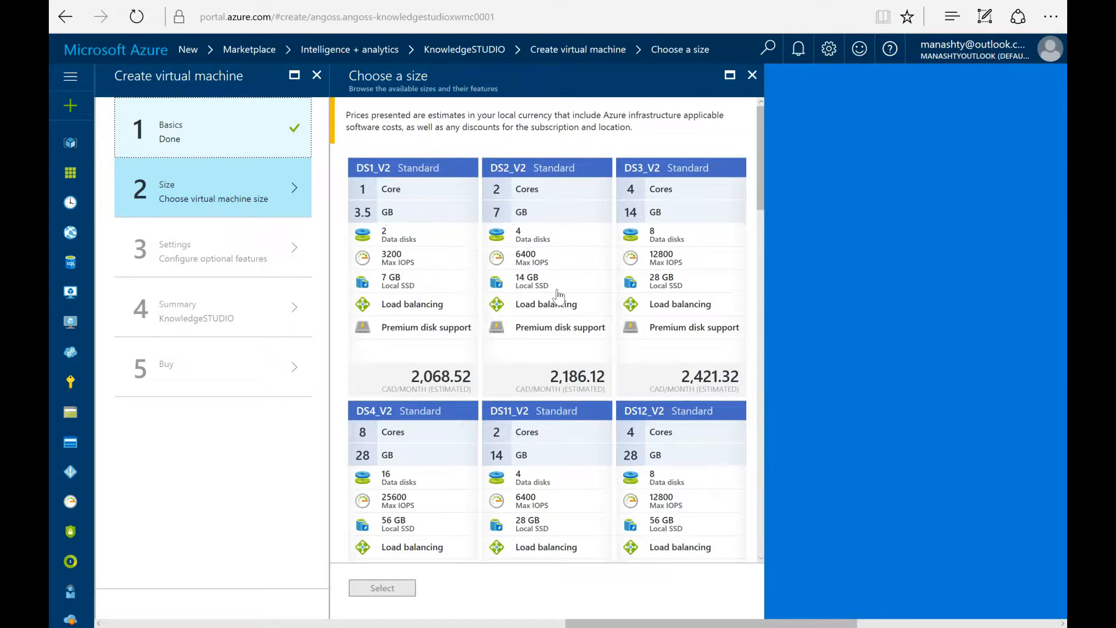
left_click(675, 273)
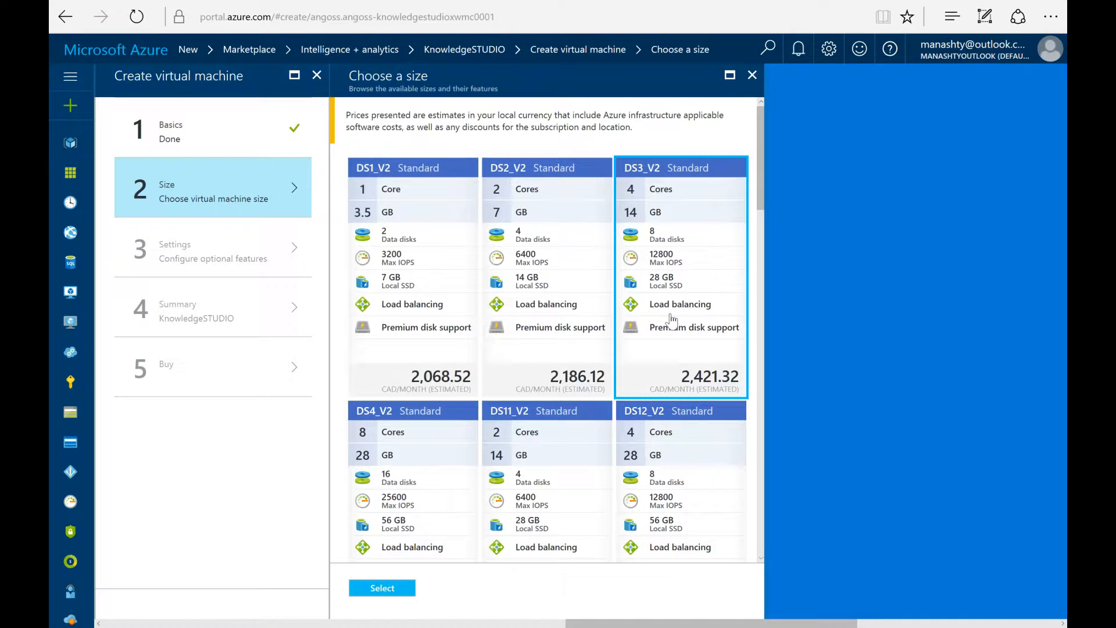
left_click(398, 589)
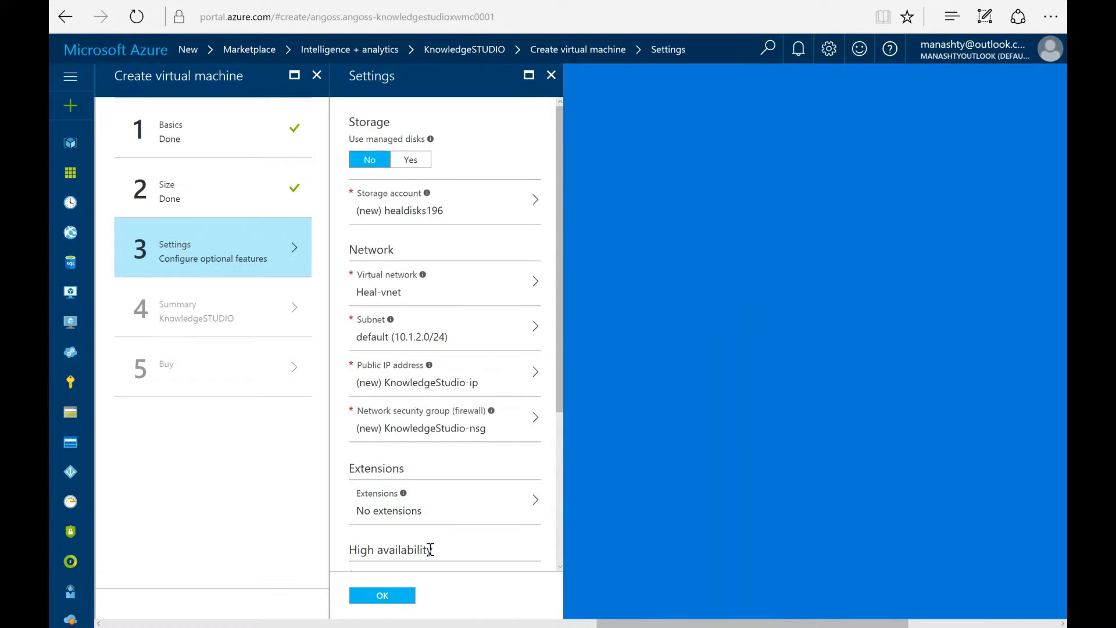
Step: Accept the default unmanaged disks, Heal-vnet network, public IP and NSG settings
left_click(398, 595)
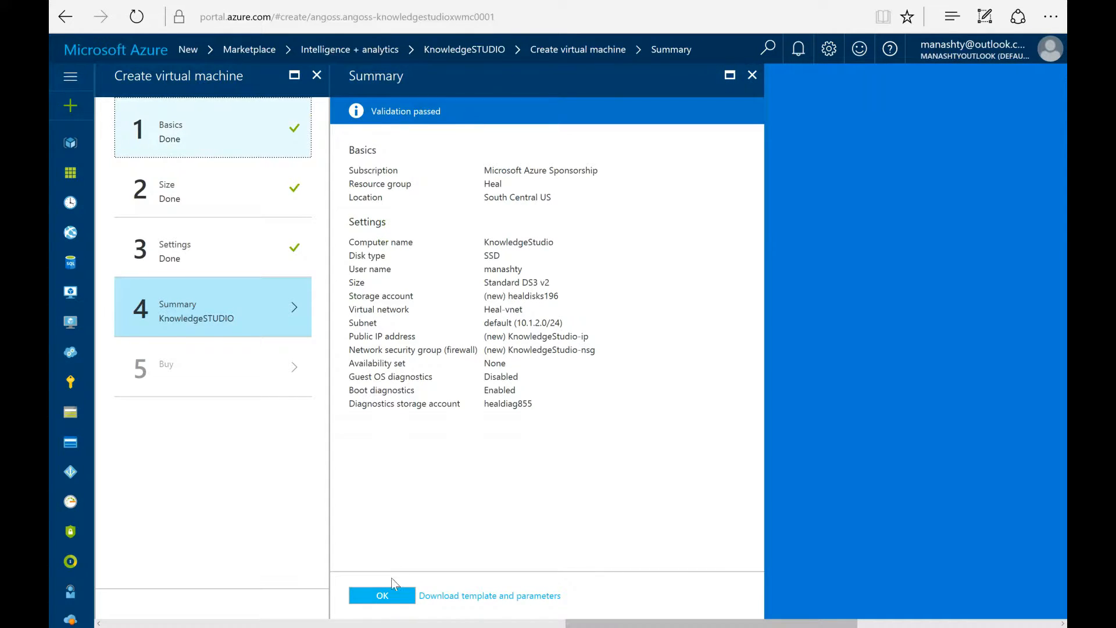
Step: Approve the validated summary, allow contact sharing, and purchase the KnowledgeSTUDIO VM
left_click(394, 595)
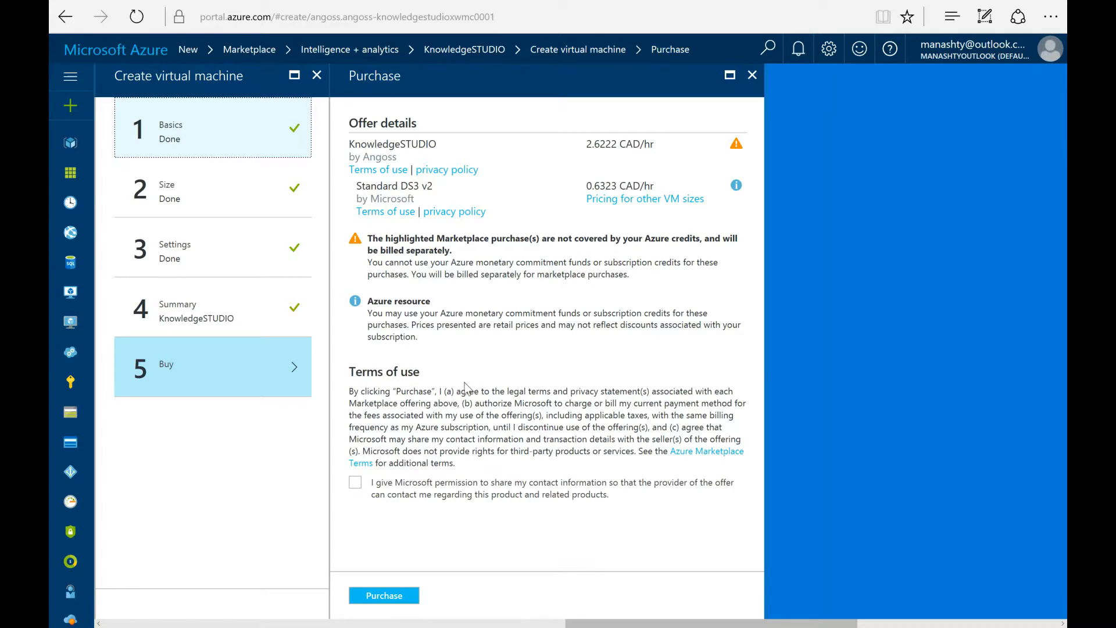
left_click(356, 483)
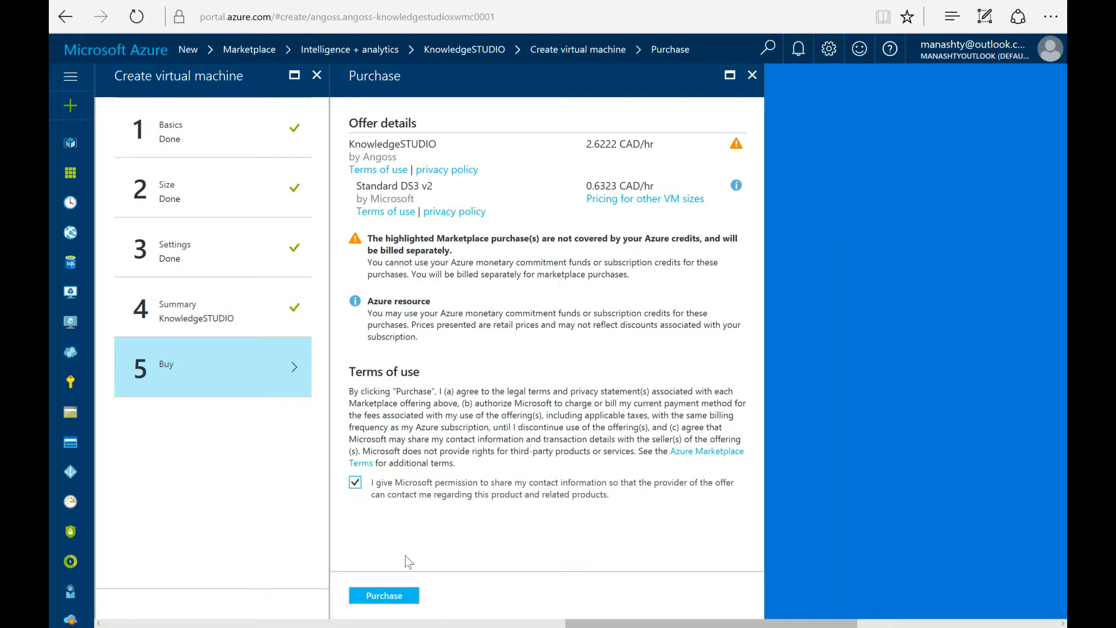
left_click(395, 603)
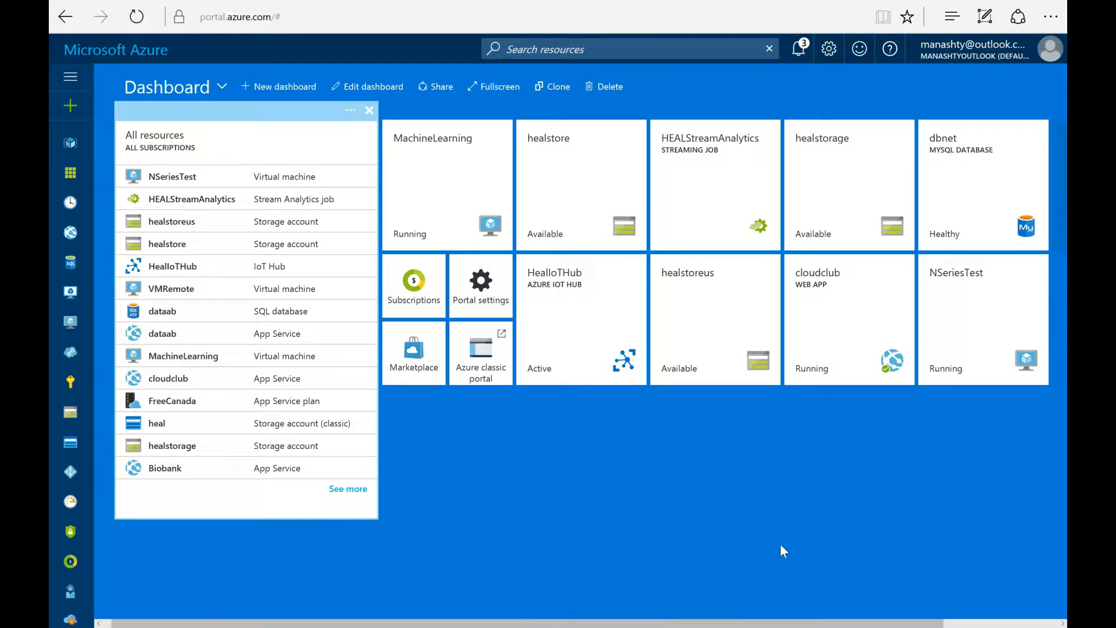
Step: Open the new KnowledgeStudio VM's overview from the dashboard's deployment tile
left_click_drag(775, 623, 900, 624)
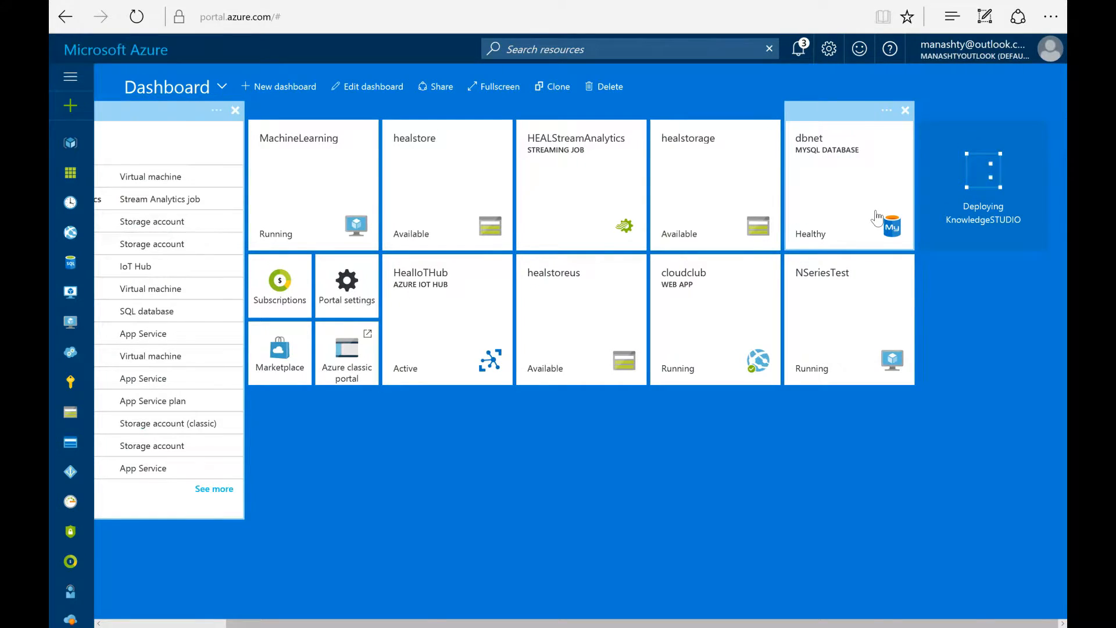
left_click(494, 86)
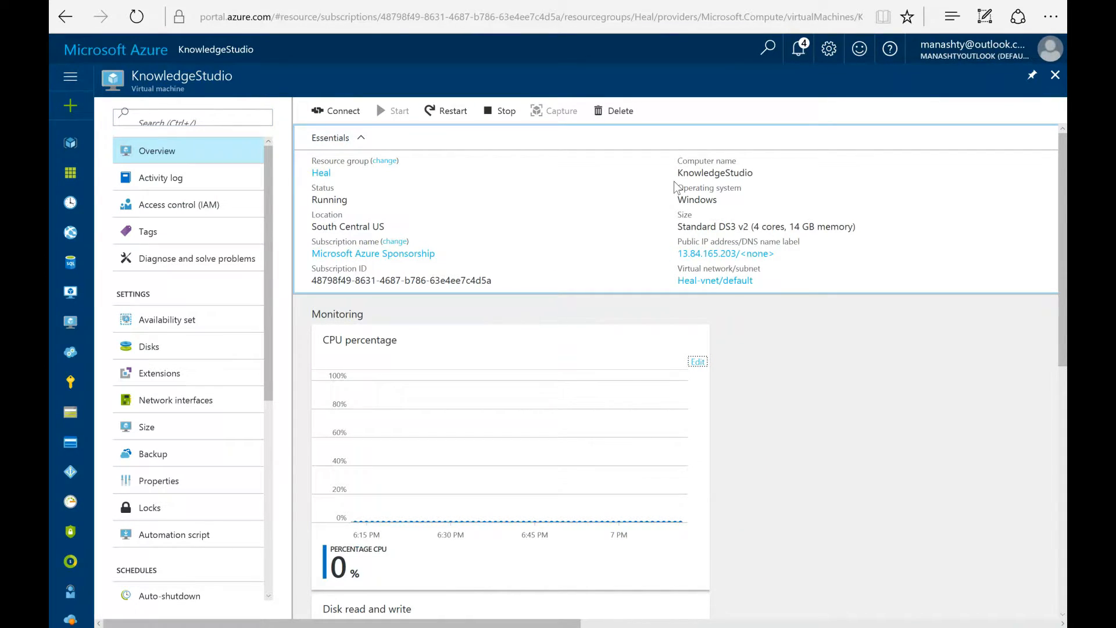
Step: Download and open the VM's RDP file, connecting despite the unknown publisher warning
left_click(346, 116)
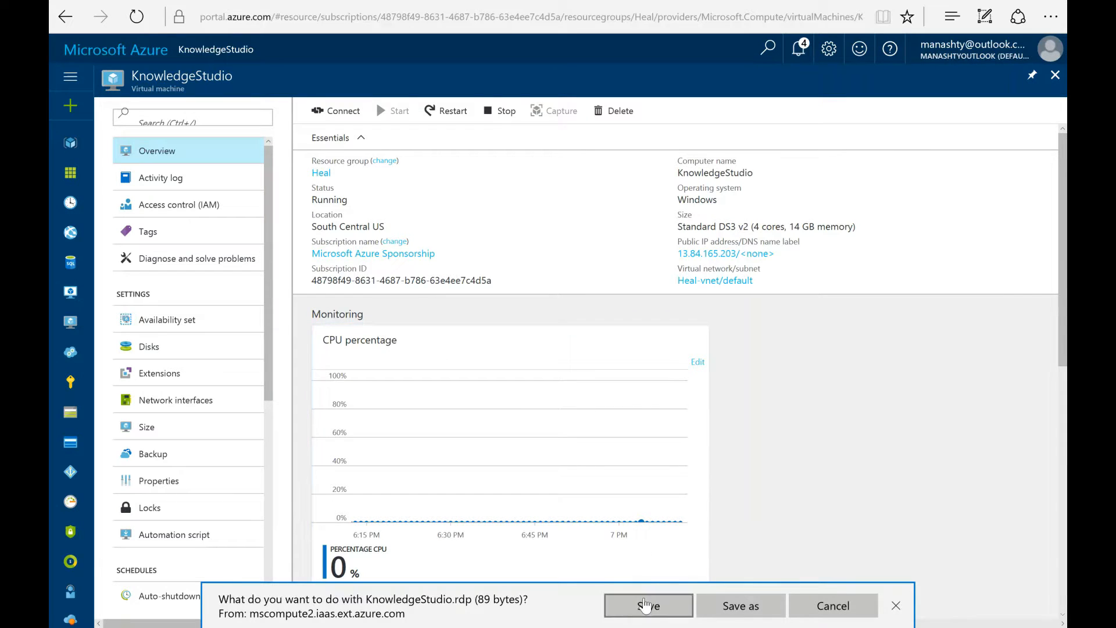
left_click(643, 604)
left_click(645, 606)
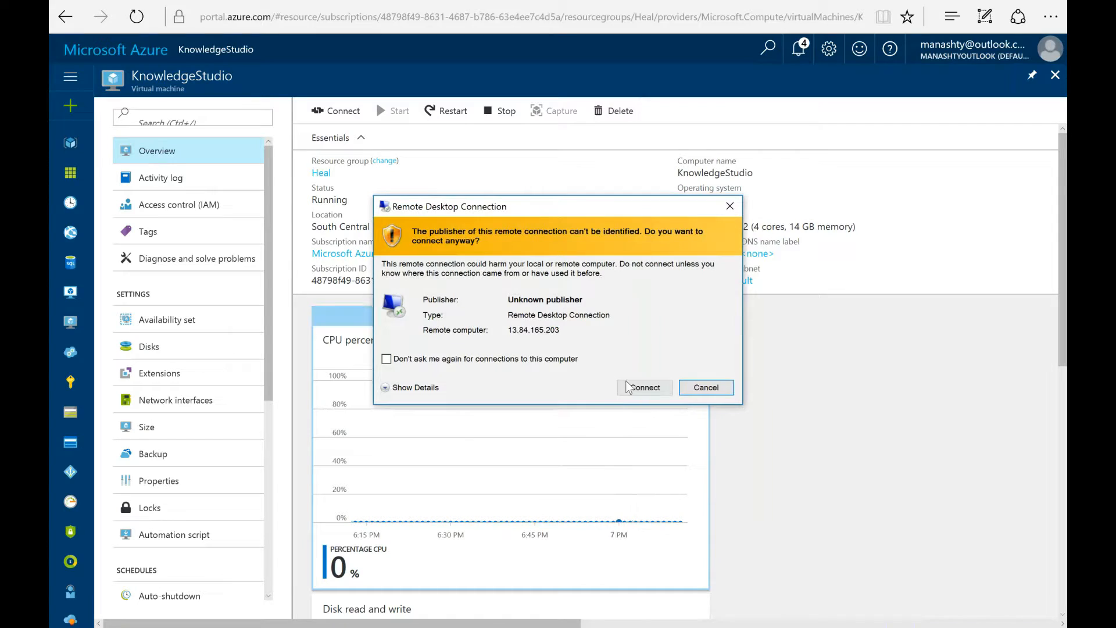
left_click(629, 387)
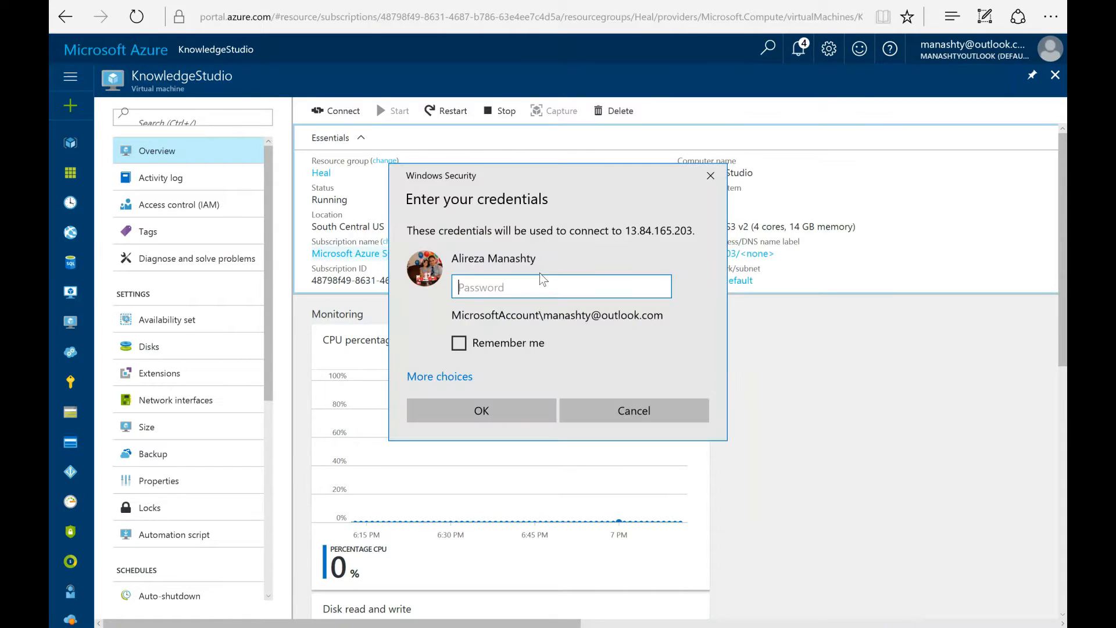
Step: Sign in with the VM's admin credentials as a different account and accept the certificate
left_click(488, 347)
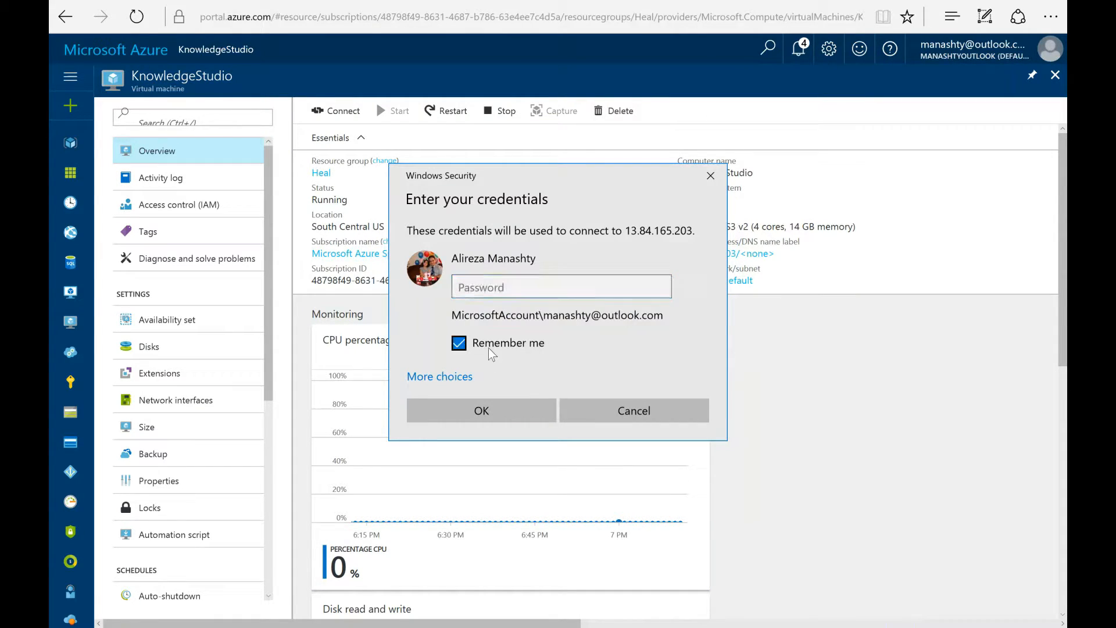
left_click(463, 378)
left_click(499, 453)
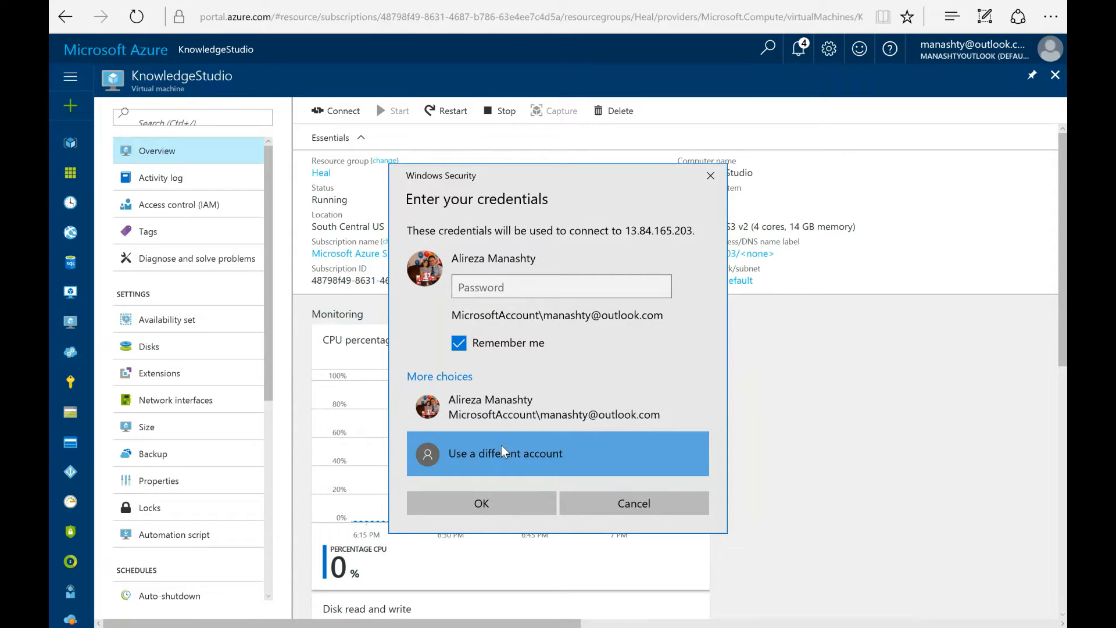
type("manashty")
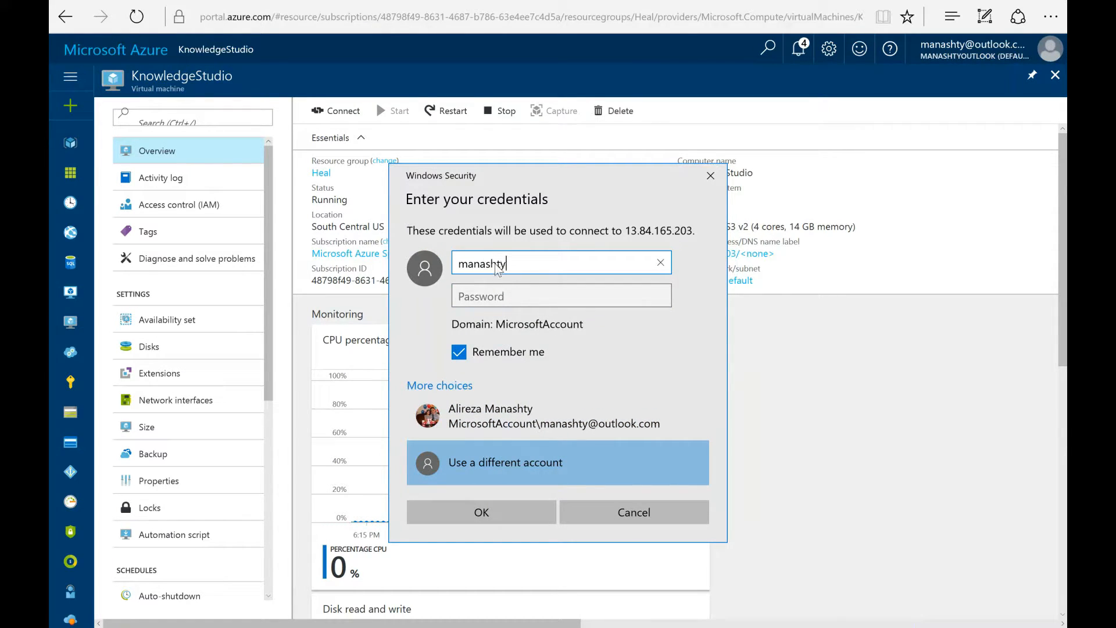
key("Tab")
type("••••••••")
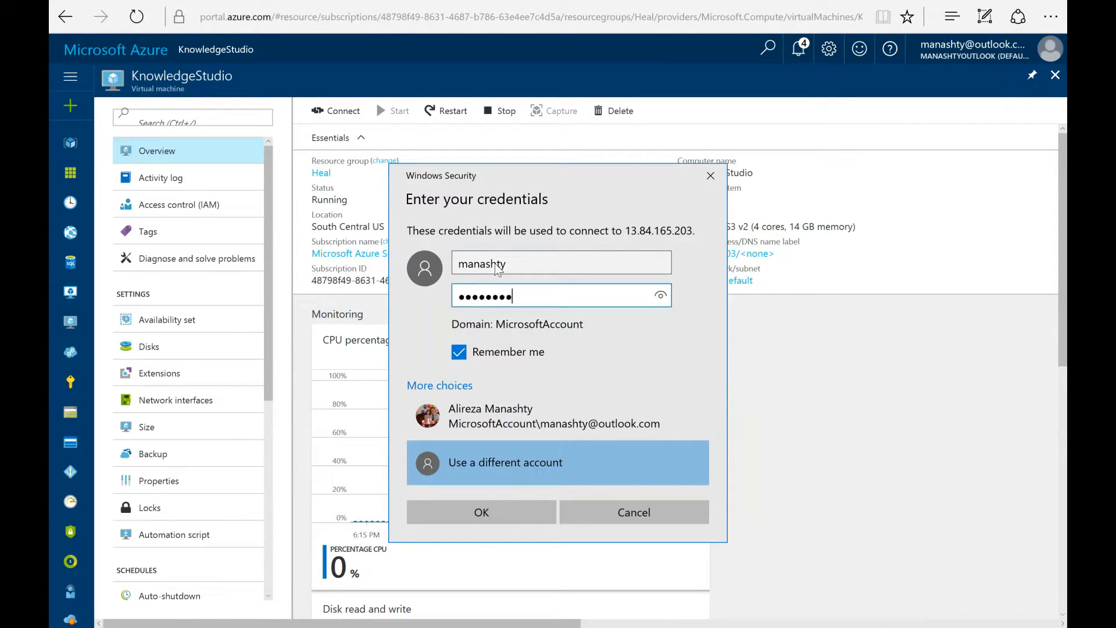
type("••••••")
key("Return")
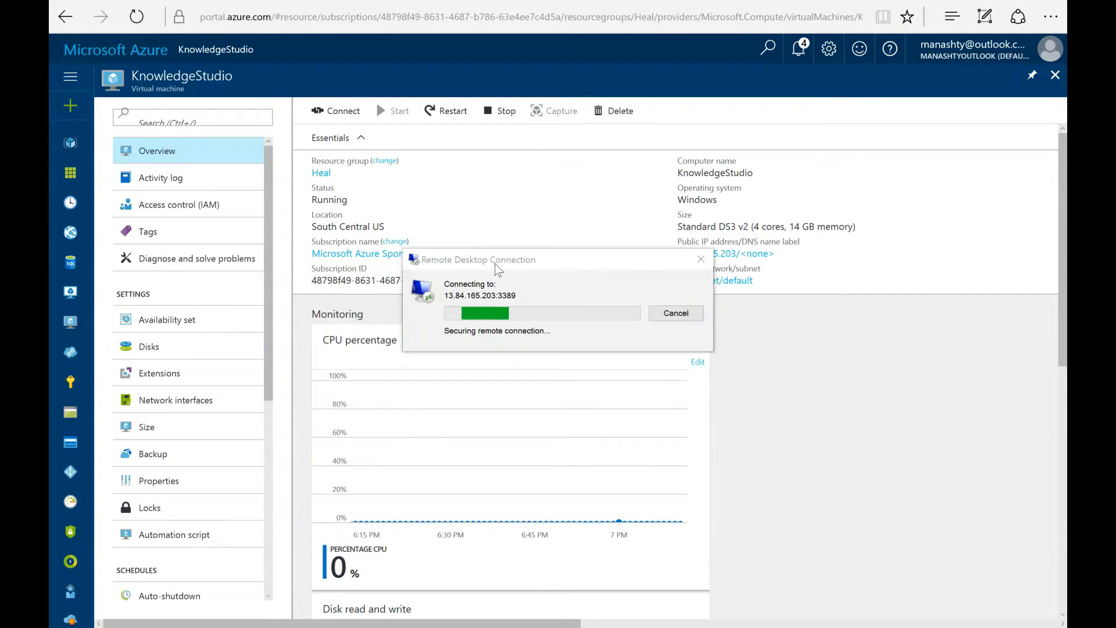
left_click(580, 400)
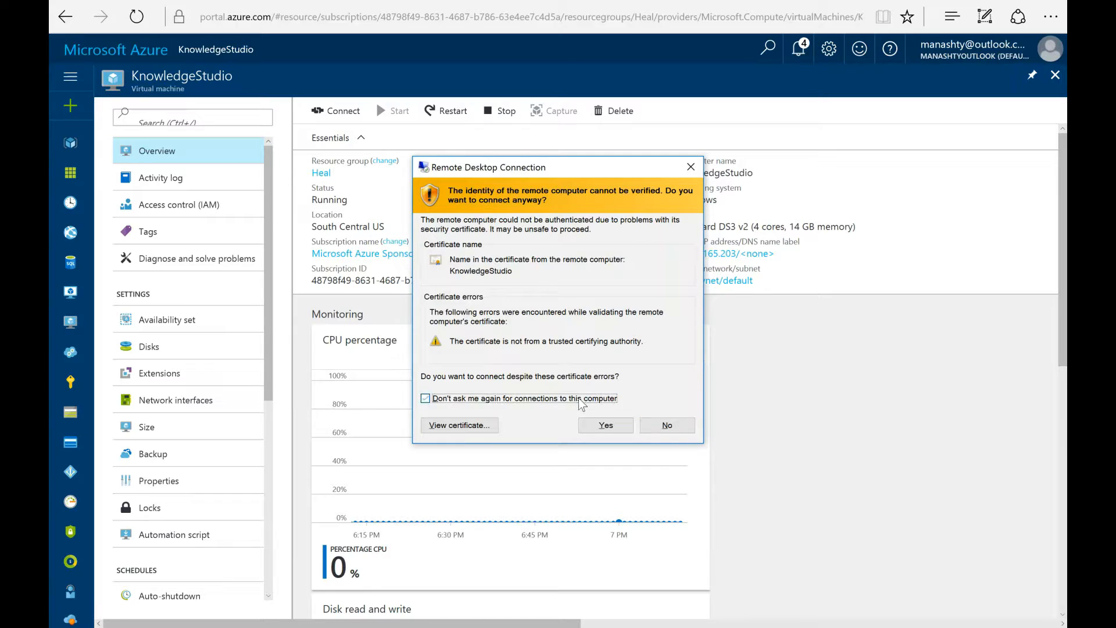
left_click(601, 430)
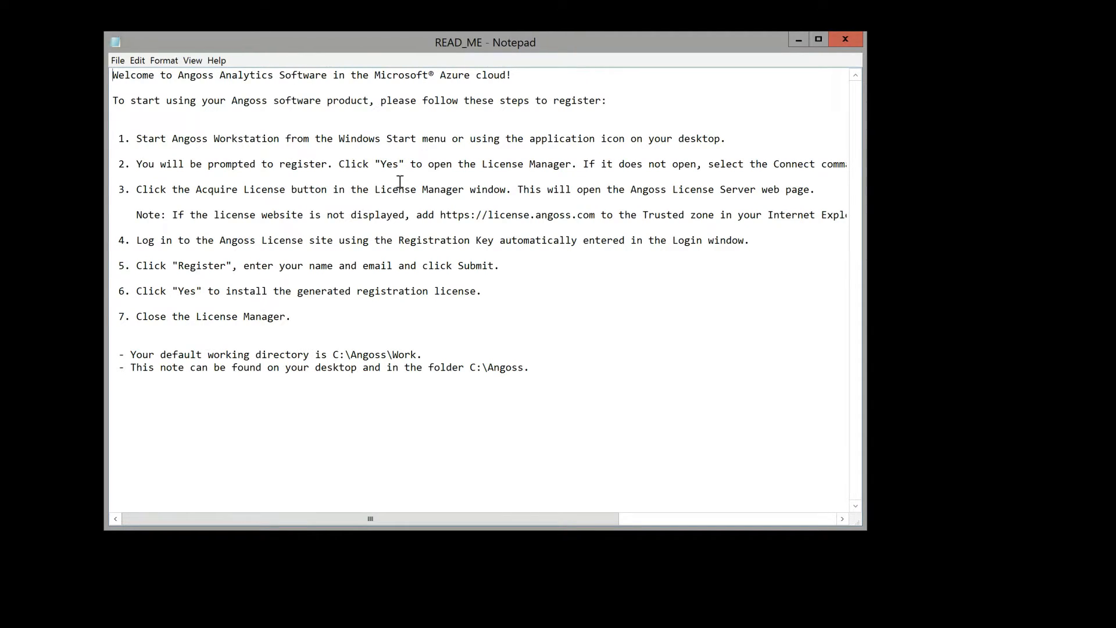
Step: Close the READ_ME note, refresh the desktop, and launch Angoss 9.6 Workstation
scroll(399, 182, "right", 3)
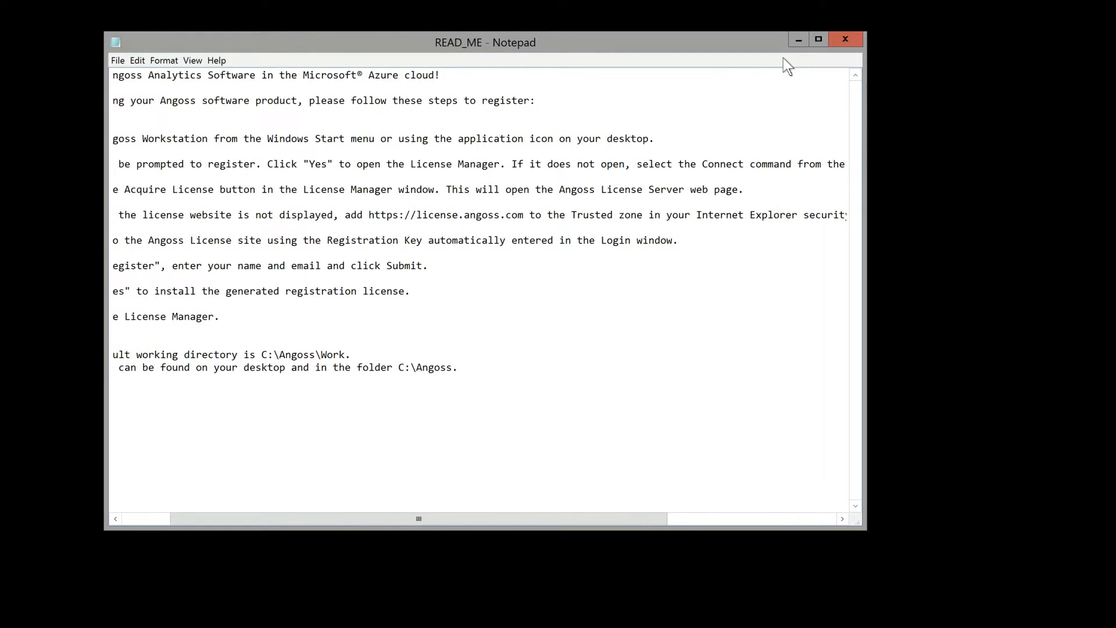
left_click(844, 41)
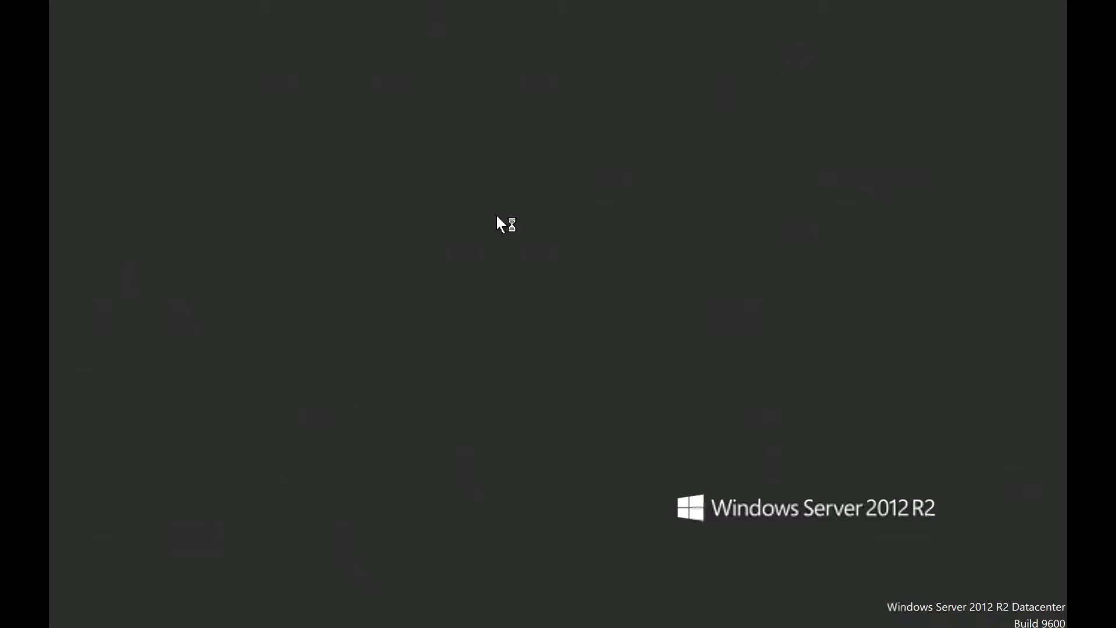
left_click(81, 85)
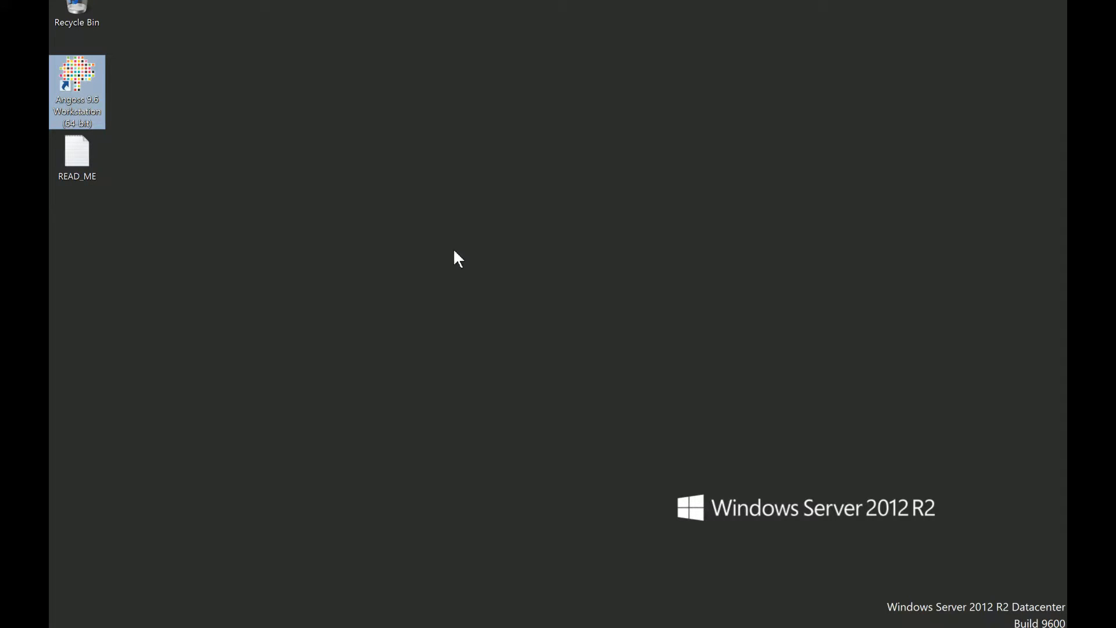
right_click(365, 171)
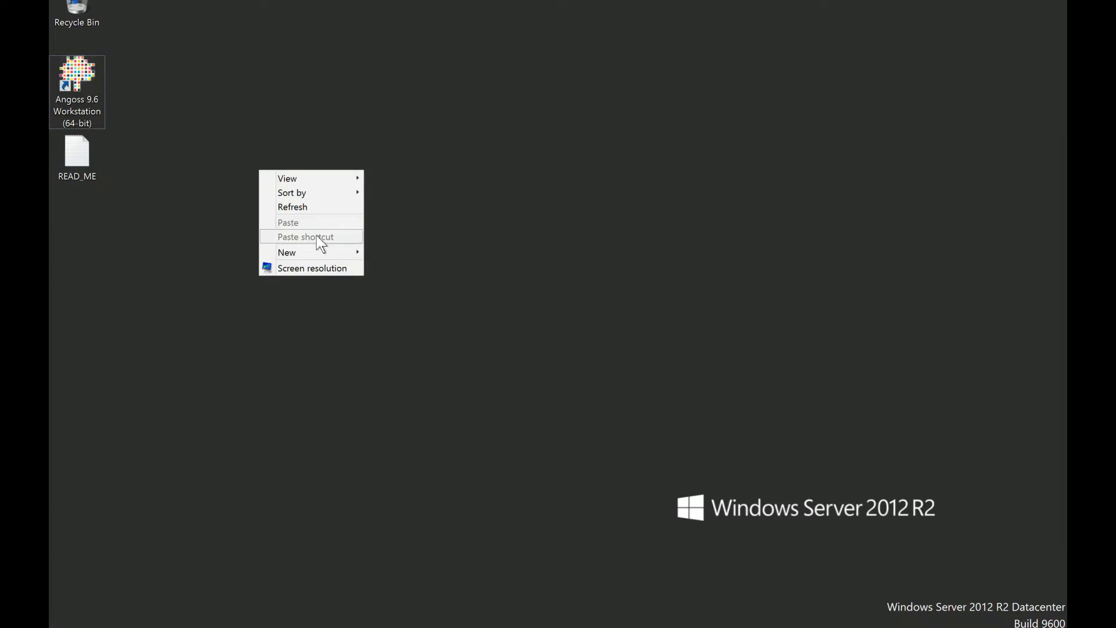
left_click(299, 208)
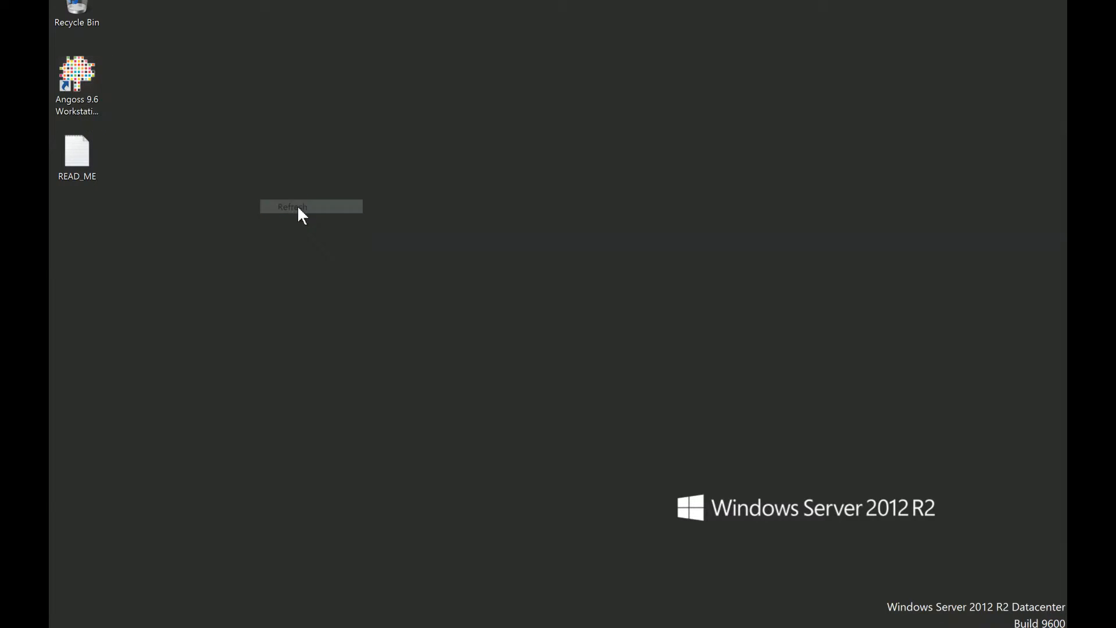
left_click(84, 81)
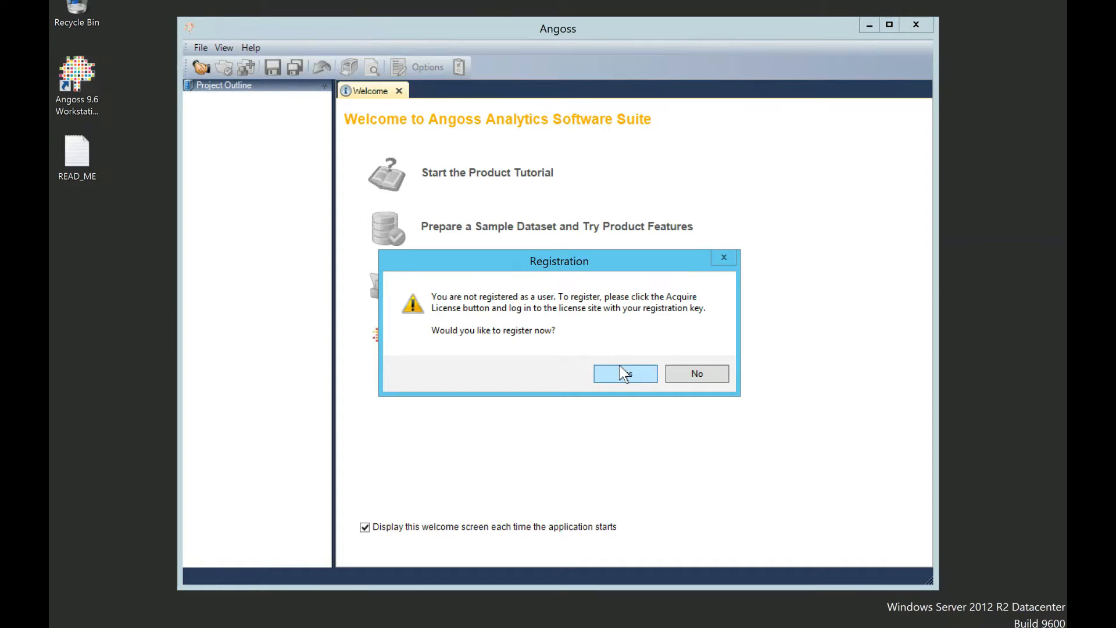
Step: Accept registering now and begin registering the KnowledgeSTUDIO WF WS CC licence
left_click(620, 367)
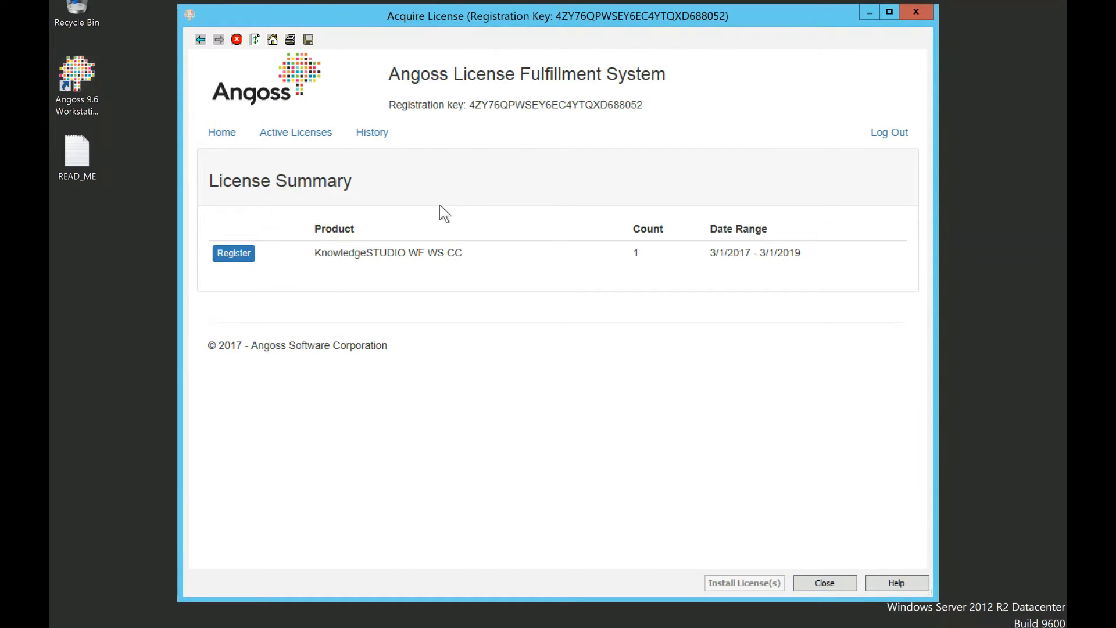
left_click(241, 255)
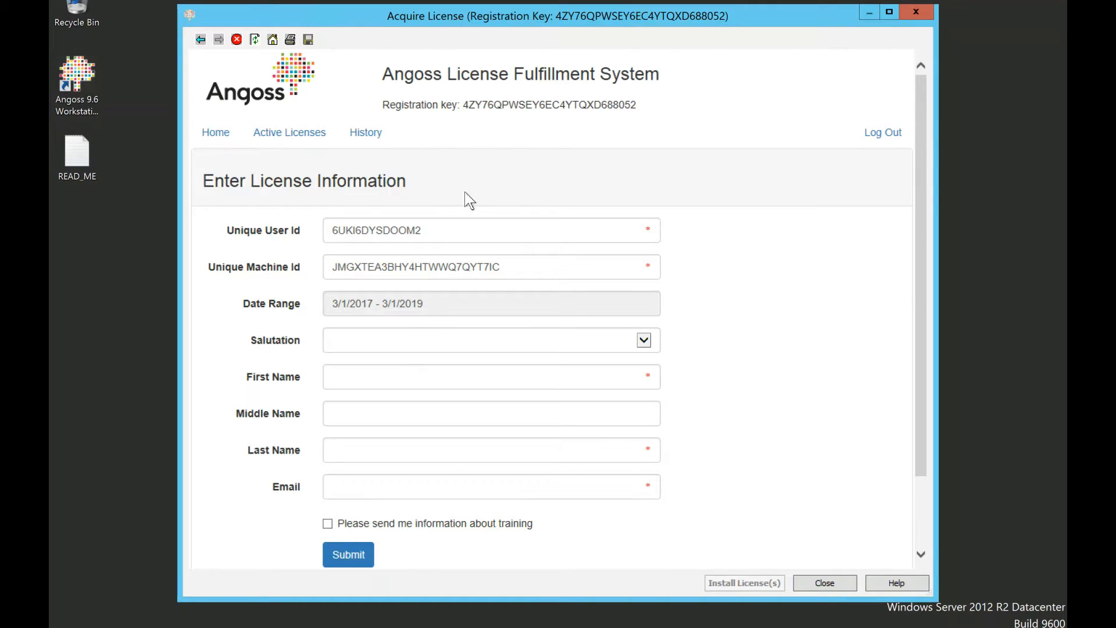
left_click_drag(923, 124, 887, 232)
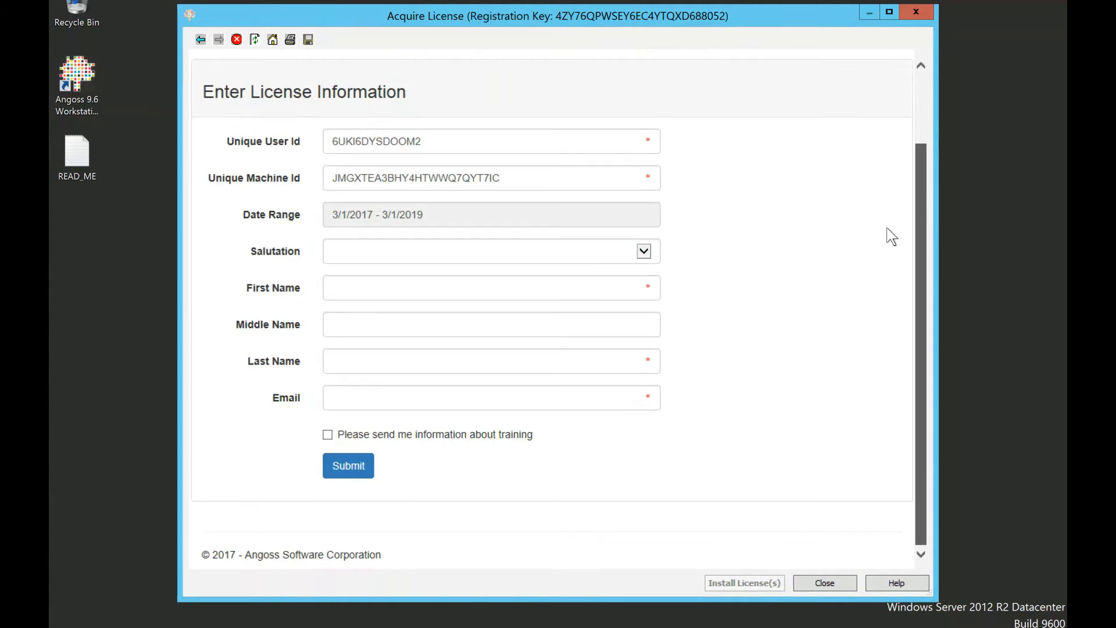
Step: Fill in the registrant's first name, last name and e-mail, submit, and install the generated licence
left_click(410, 293)
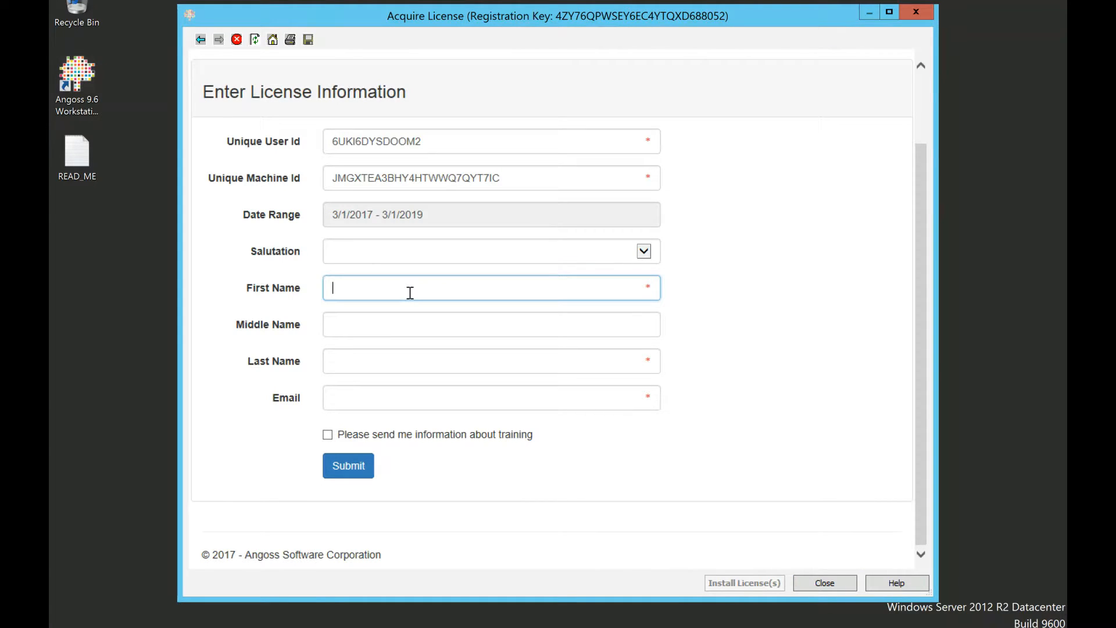
key("Tab")
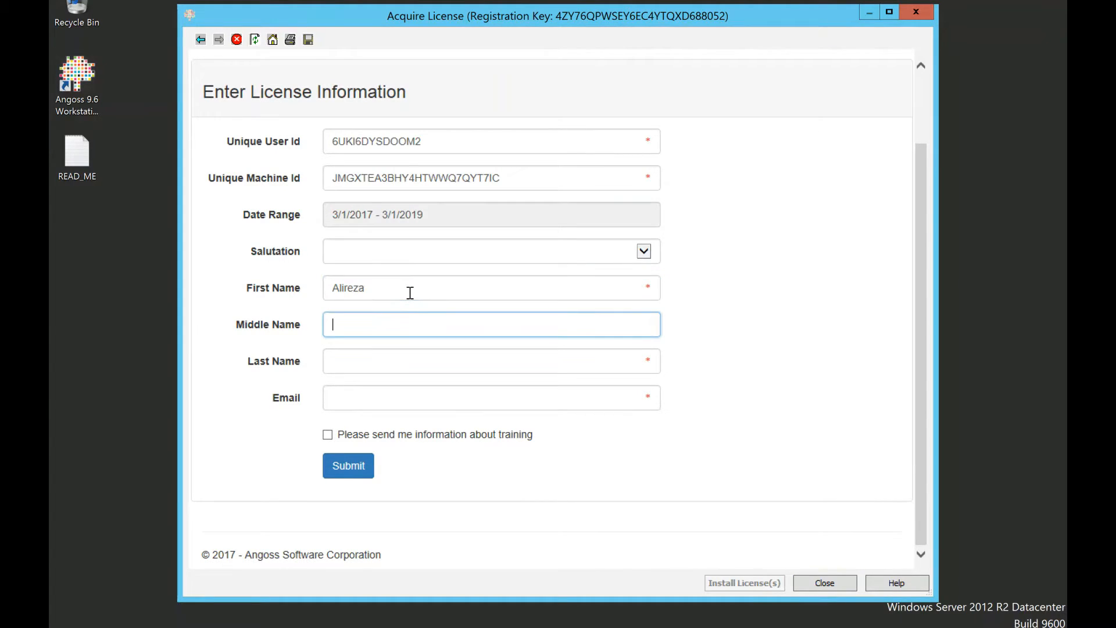
key("Tab")
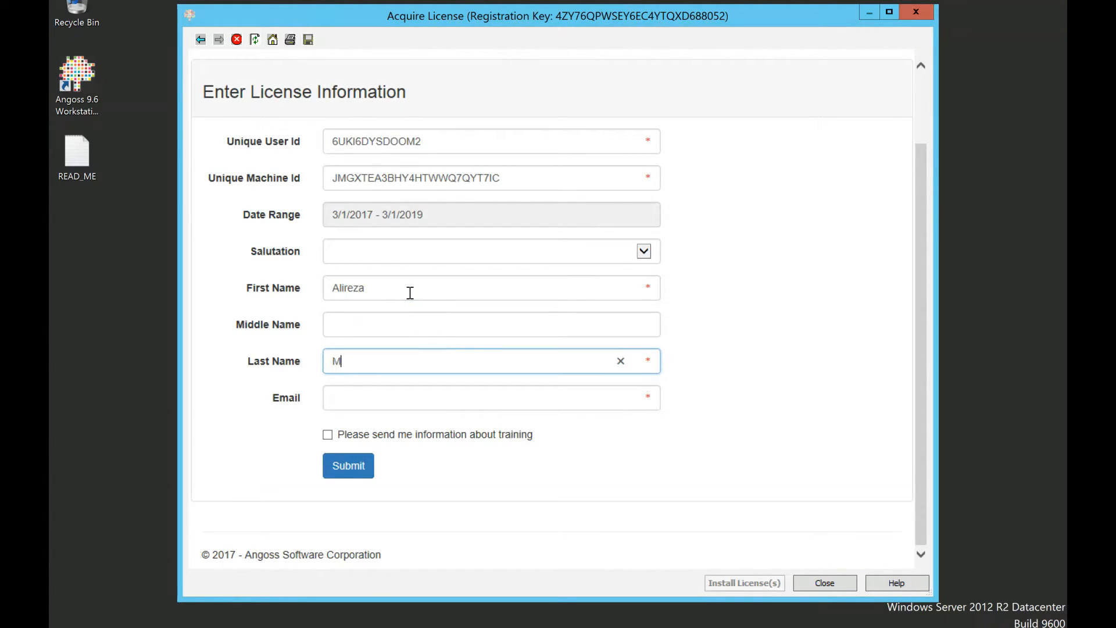
key("Tab")
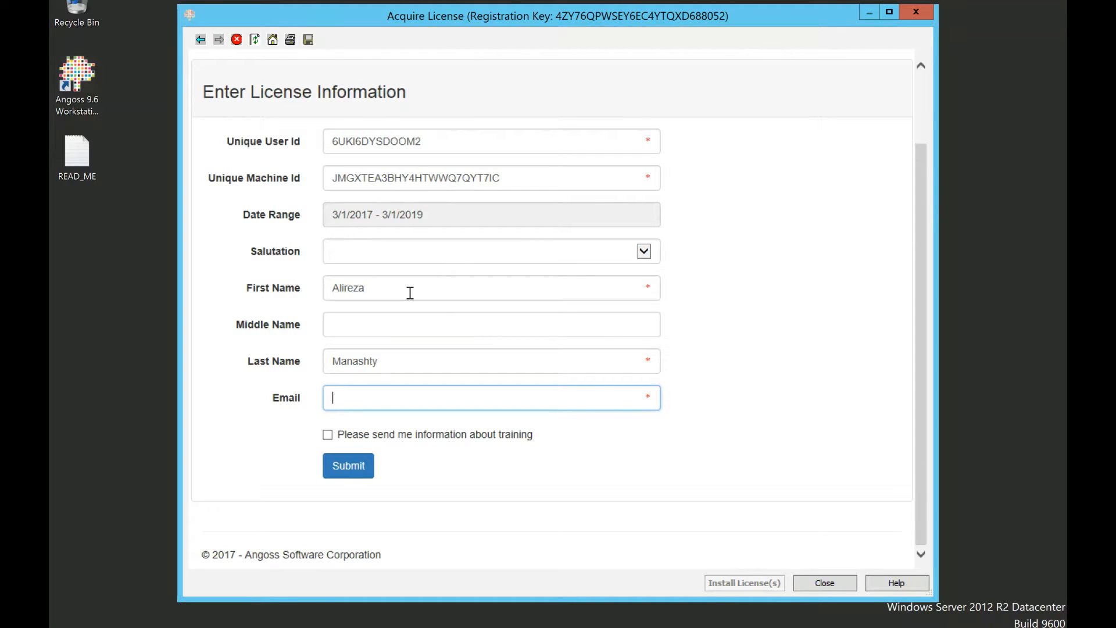
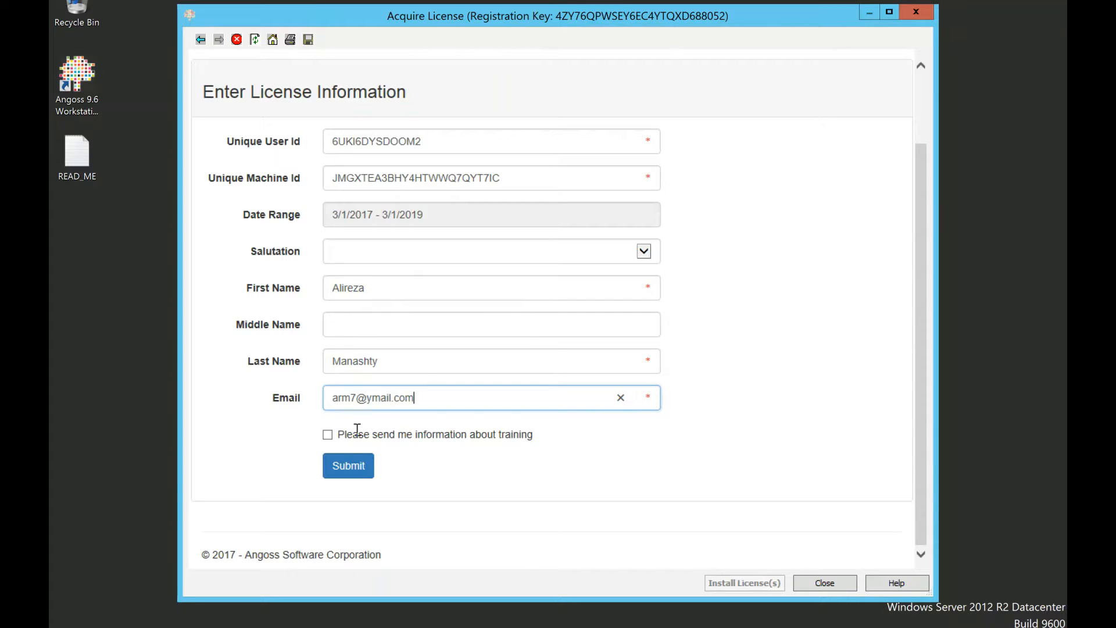
left_click(360, 478)
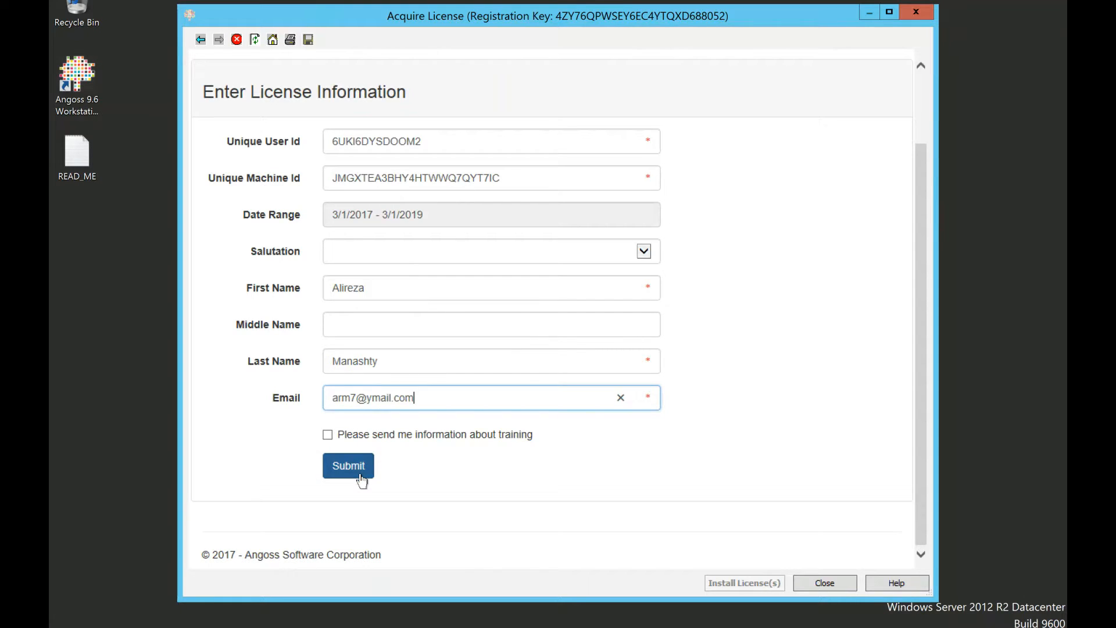
left_click(360, 478)
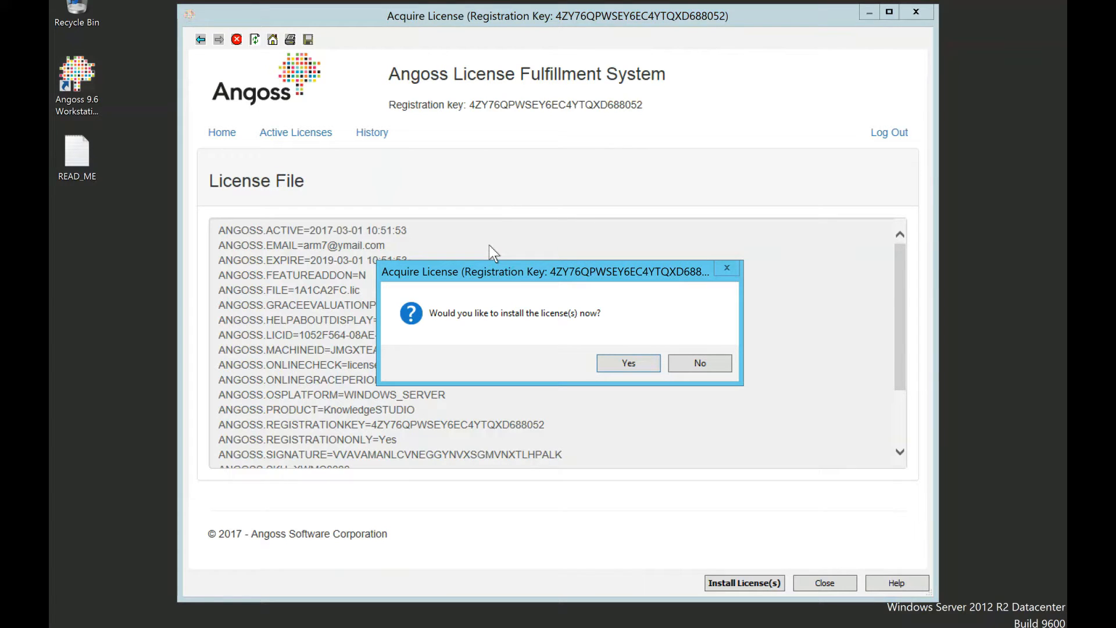
left_click(627, 359)
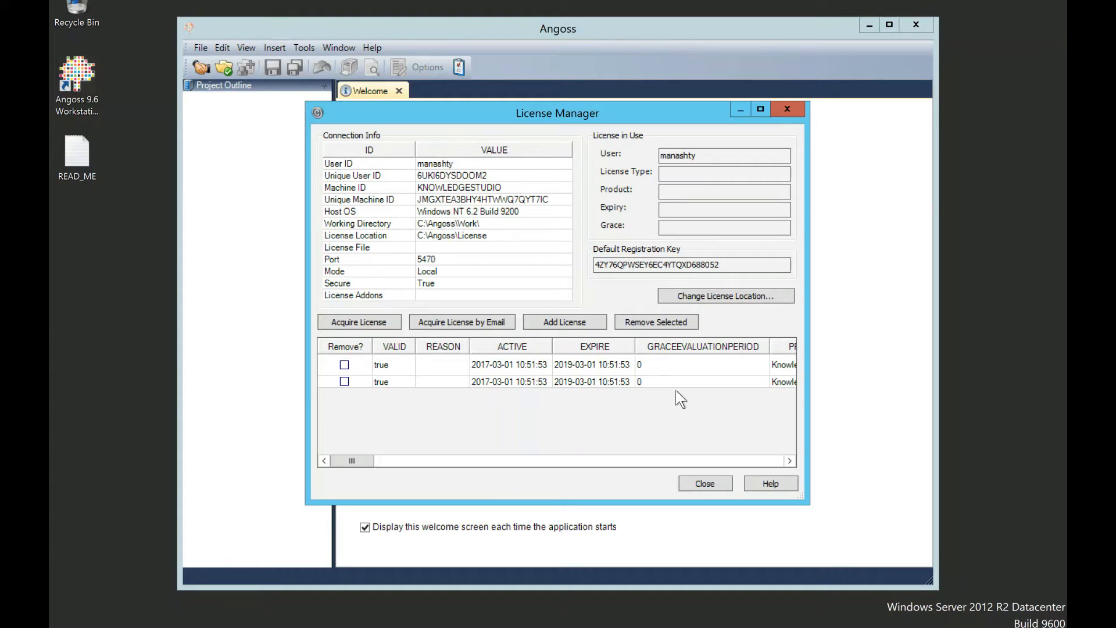
Step: Close the License Manager and connect to the local workspace via File > Connect
left_click(705, 485)
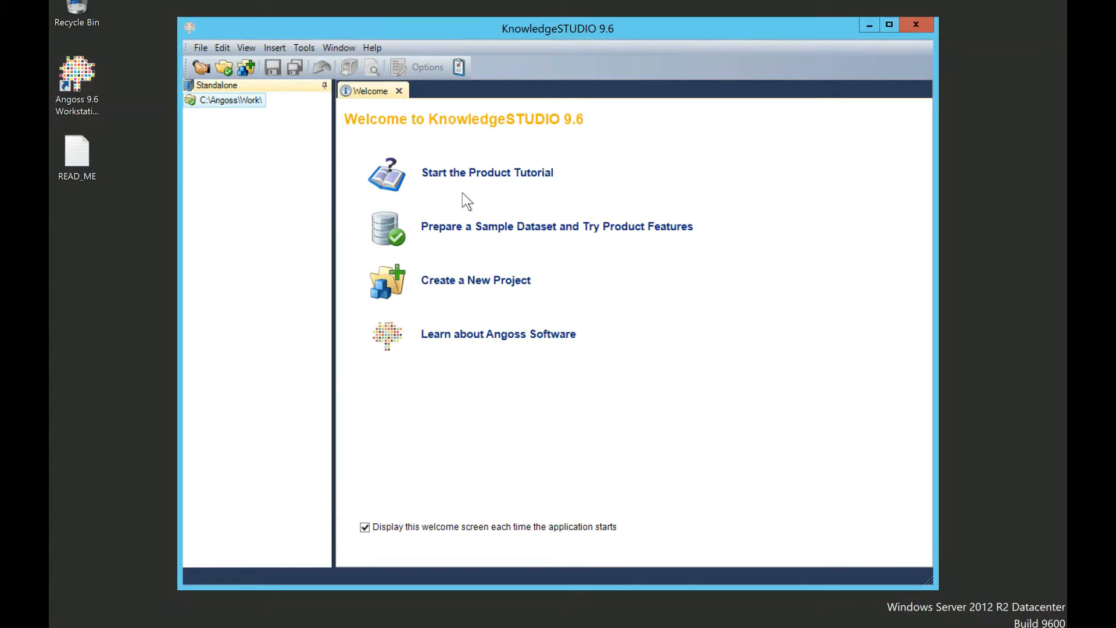
left_click(201, 49)
left_click(201, 59)
left_click(567, 378)
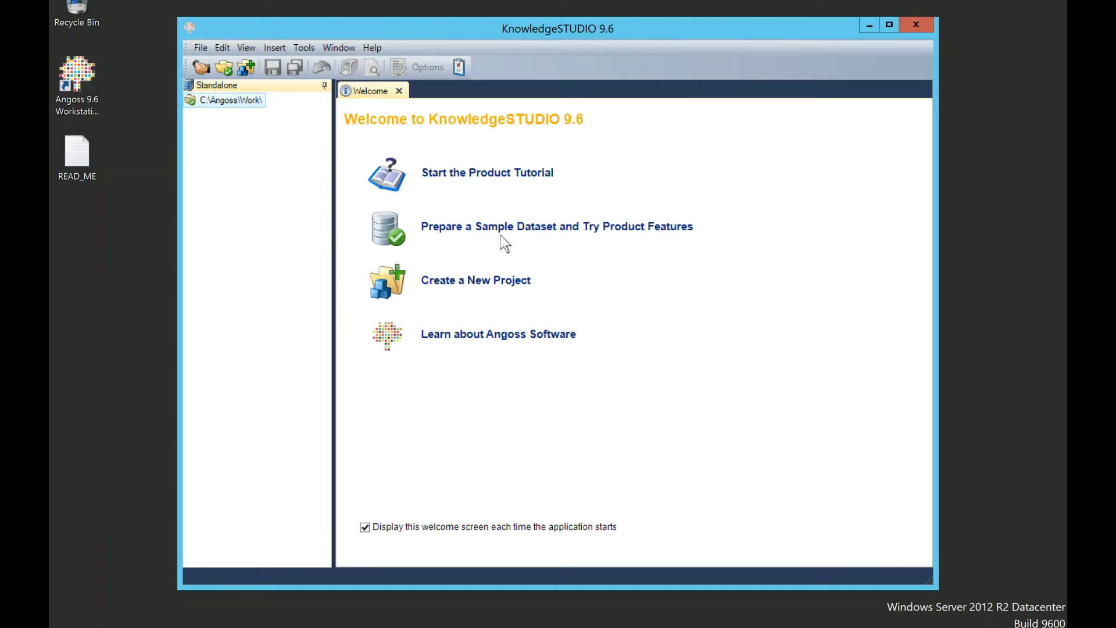
Step: View and close the product tutorial, then choose 'Prepare a Sample Dataset and Try Product Features'
left_click(482, 175)
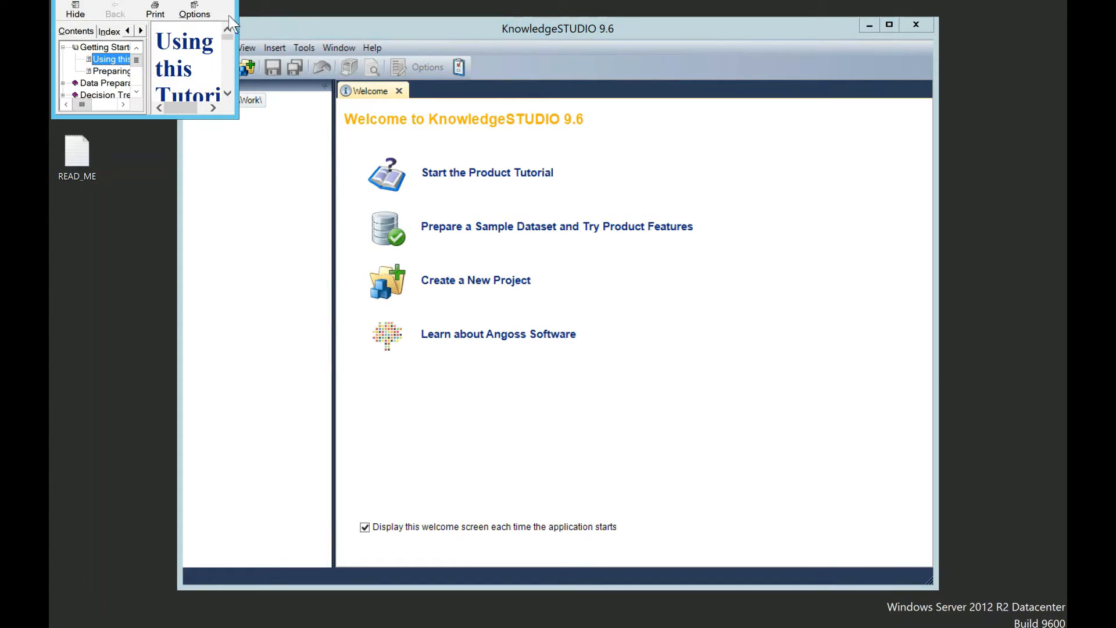
left_click(217, 0)
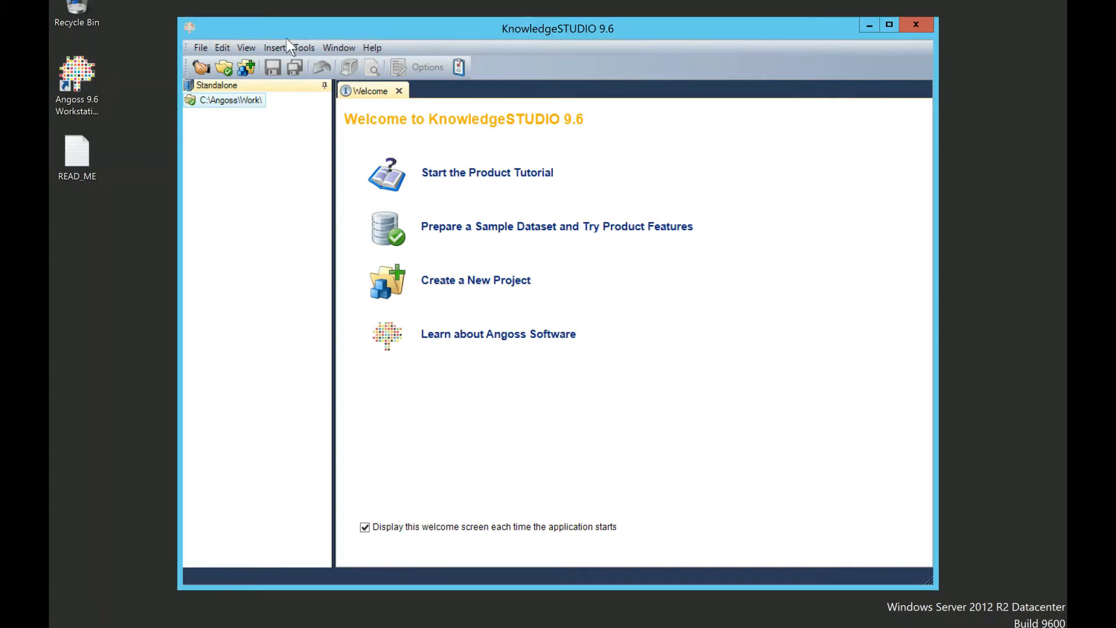
left_click(520, 229)
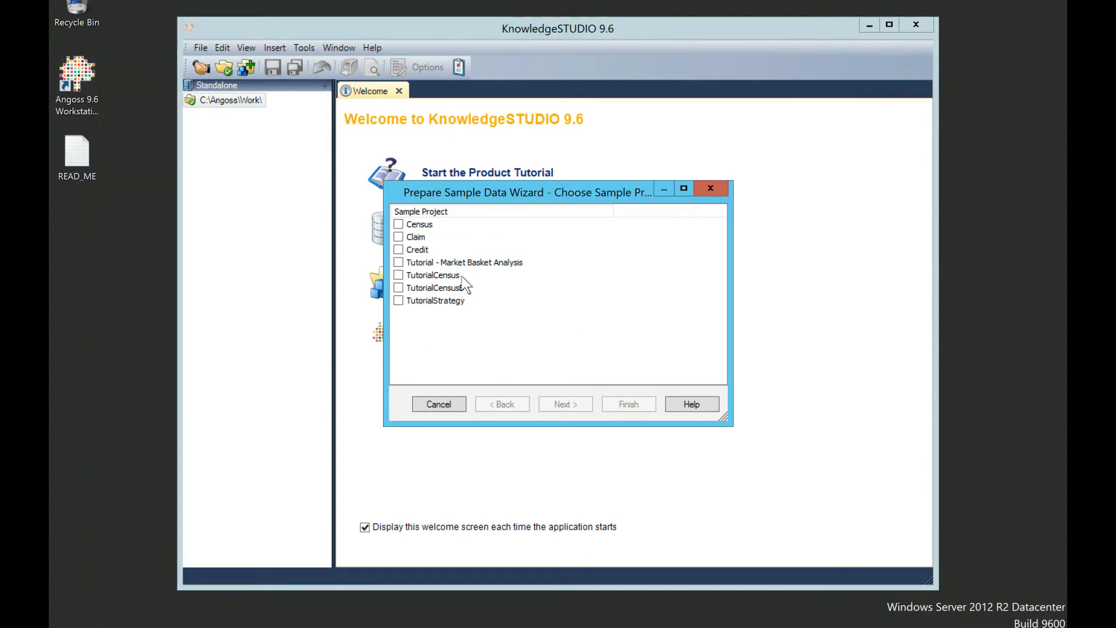
Step: Tick the Census and Claim samples in the Prepare Sample Data Wizard and copy them
left_click(398, 226)
left_click(398, 237)
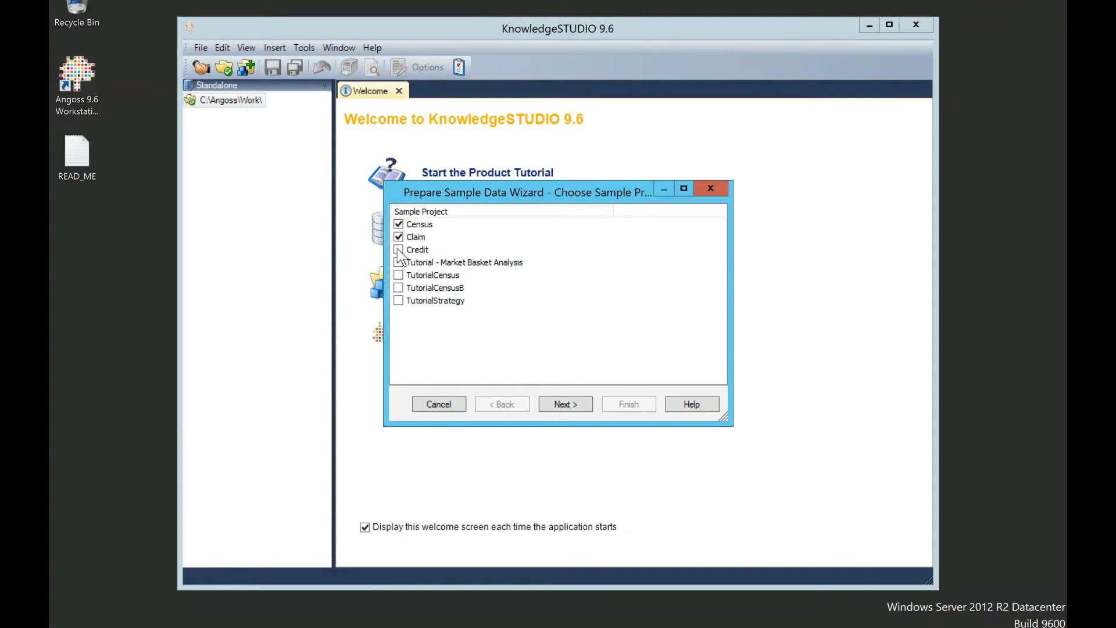
left_click(566, 405)
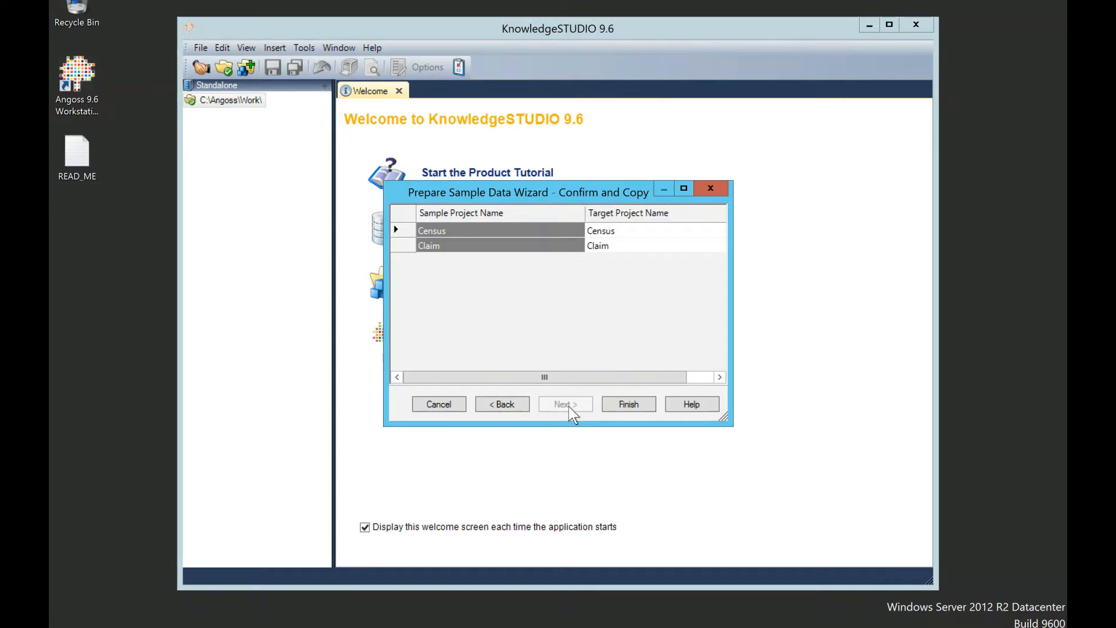
left_click(641, 403)
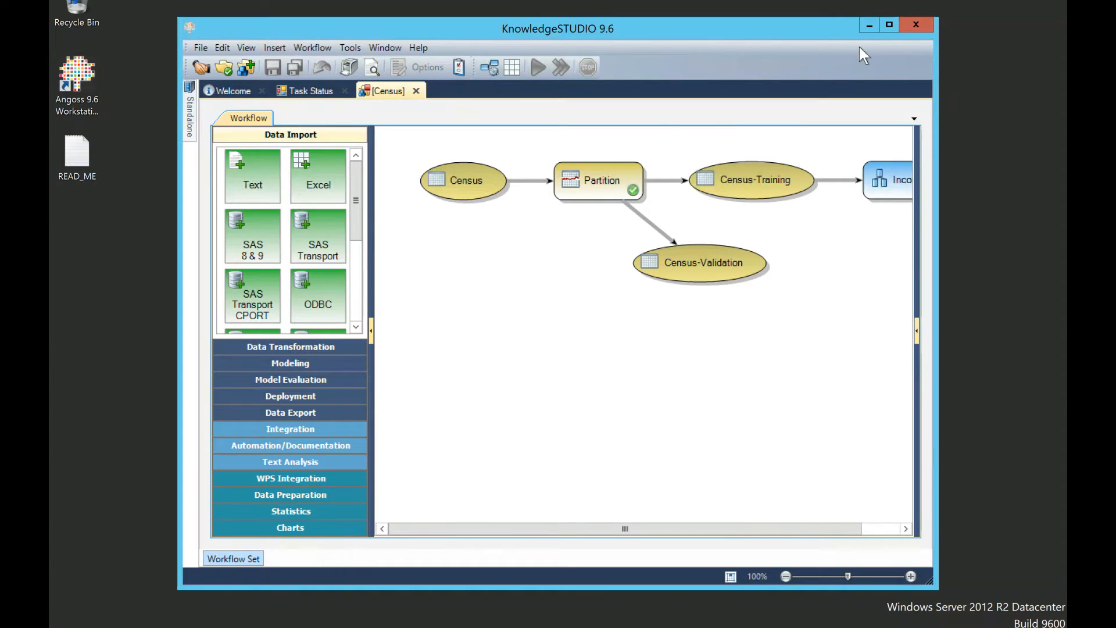
Step: Resize the program window and inspect the Partition node's available actions
left_click(888, 28)
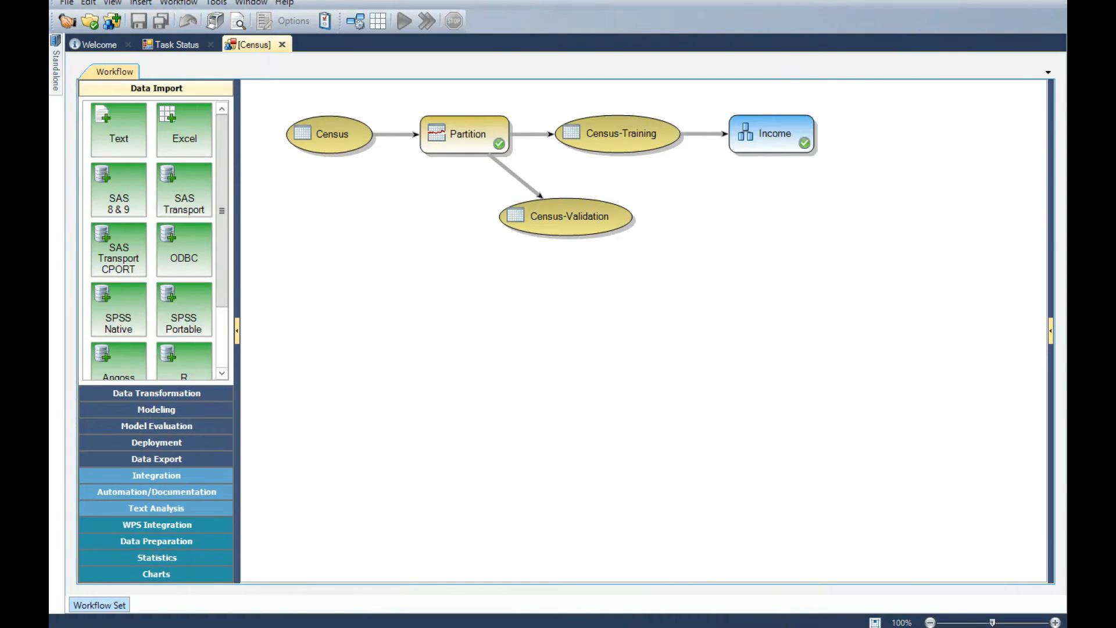
left_click(1022, 0)
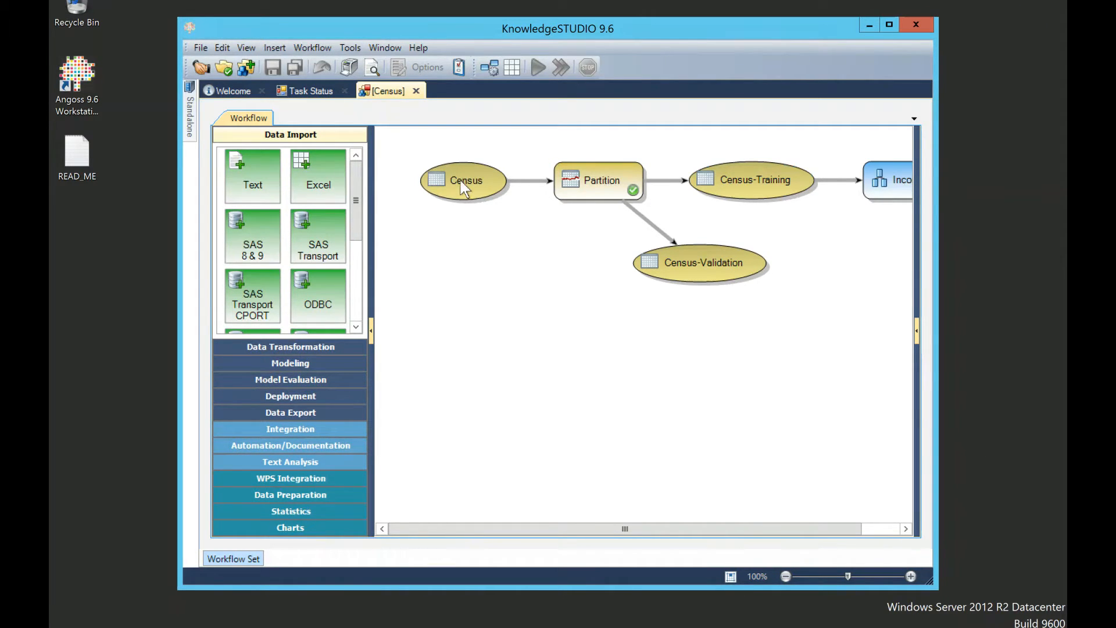
left_click(604, 194)
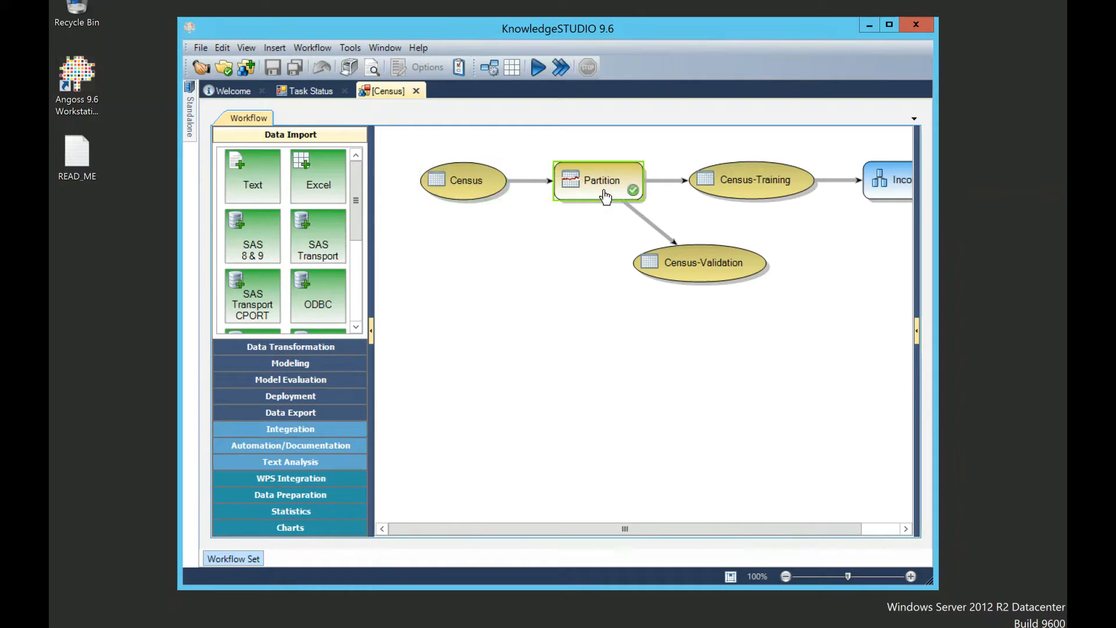
right_click(599, 184)
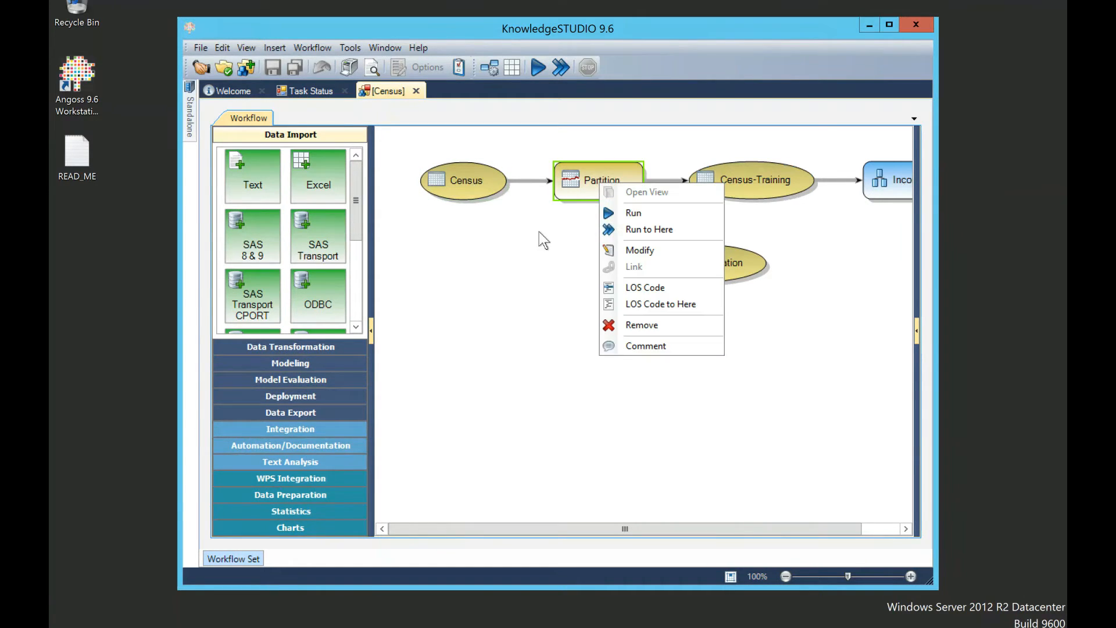
left_click(672, 379)
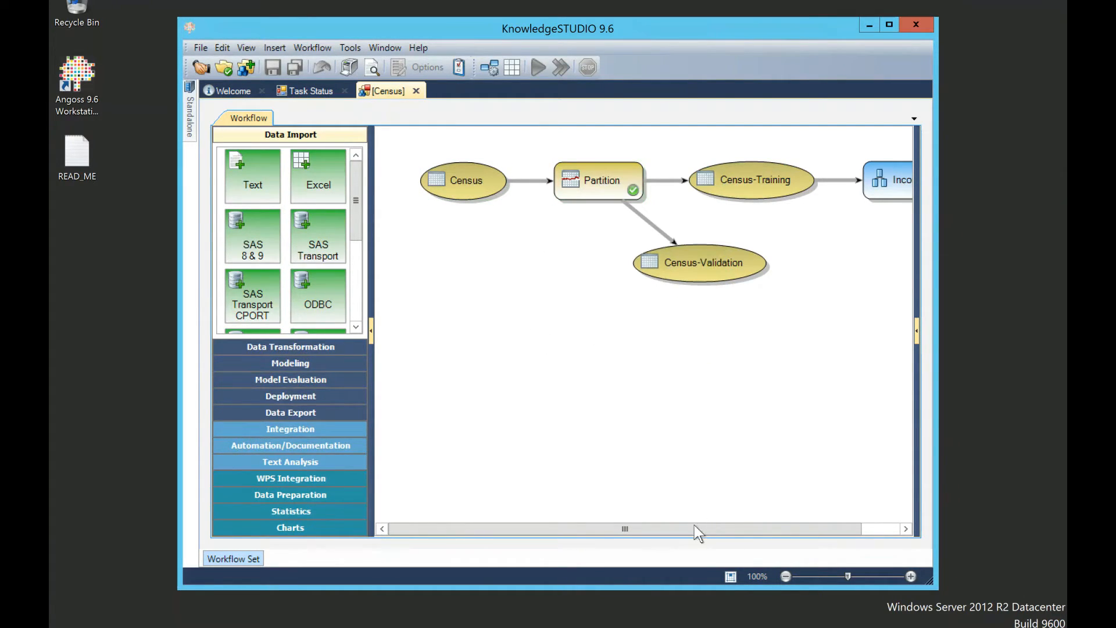
left_click_drag(750, 519, 811, 521)
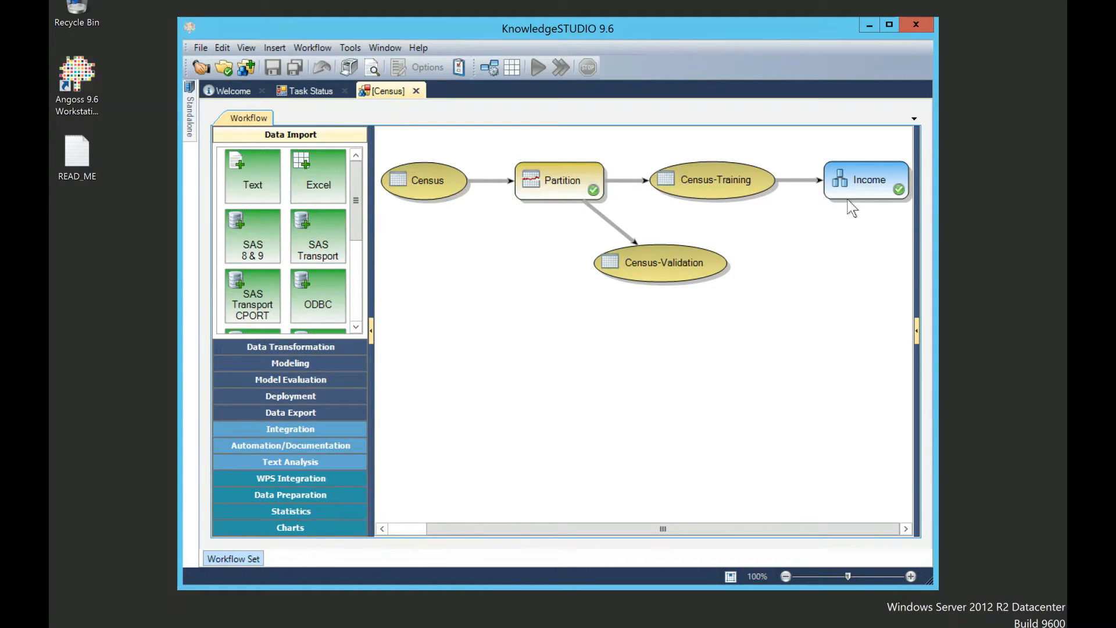
Step: Run the Income decision tree model, then bring up the Income node's actions menu
left_click(858, 186)
right_click(858, 186)
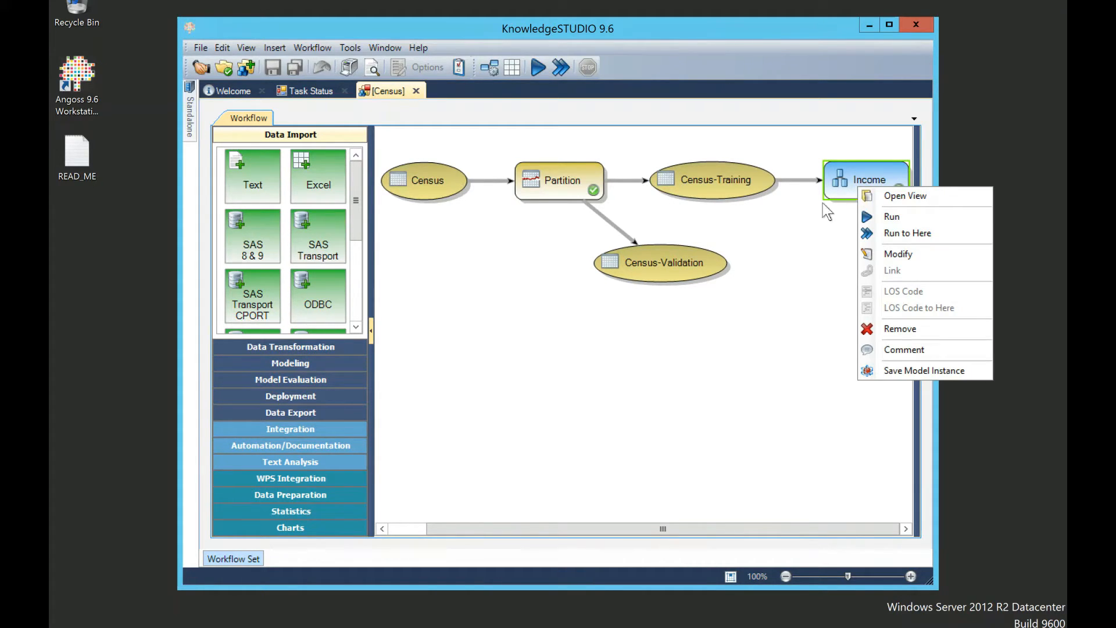
left_click(891, 217)
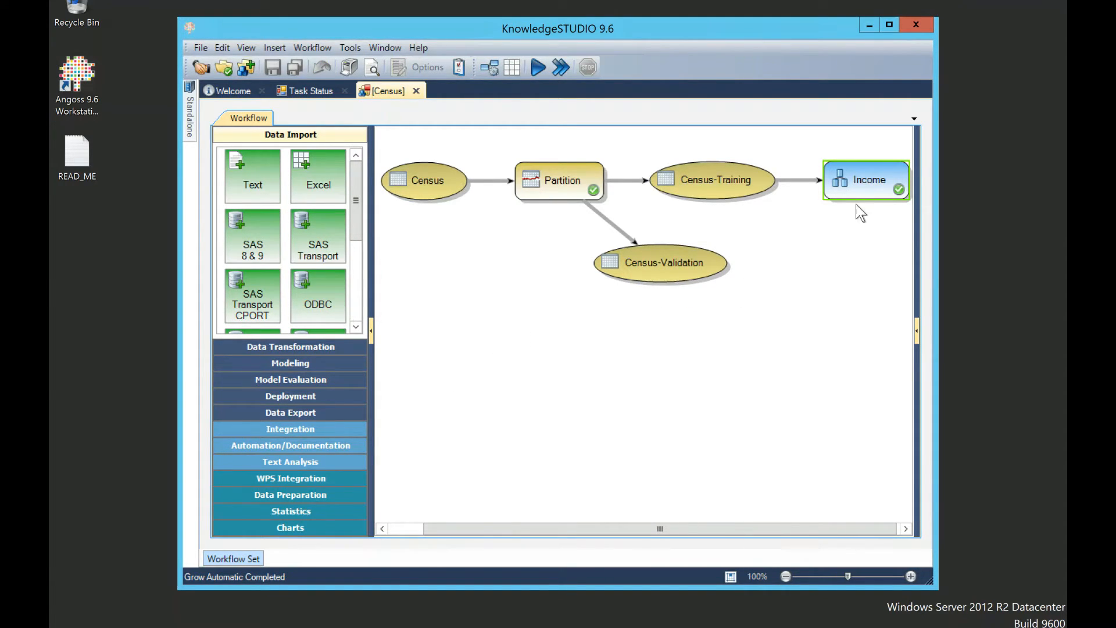
right_click(861, 187)
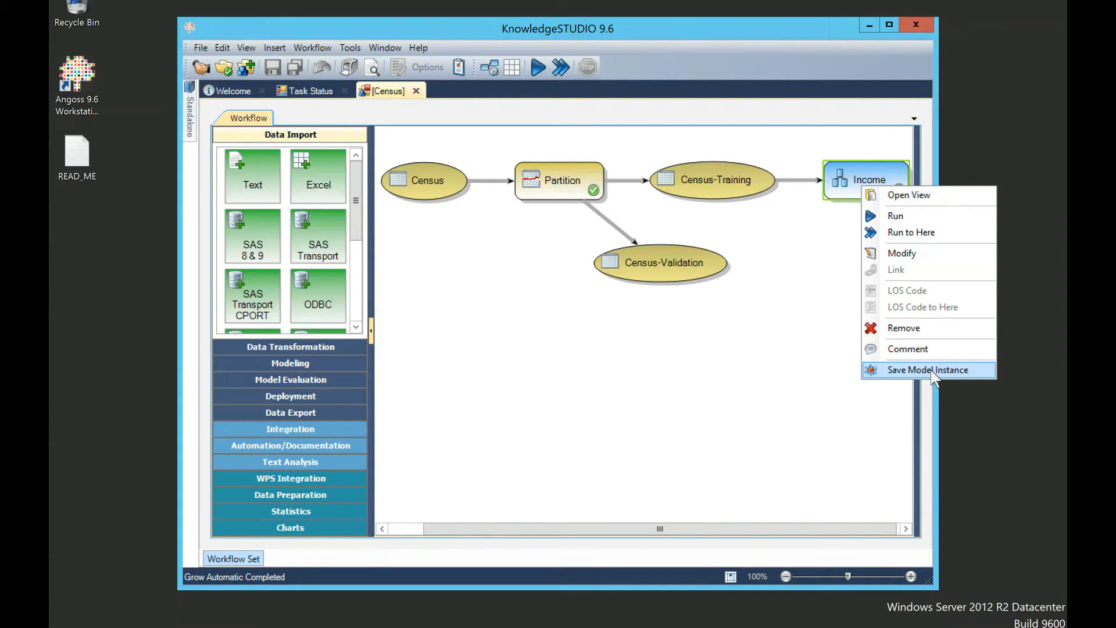
Step: Open the Income decision tree view and scroll around the tree
left_click(904, 200)
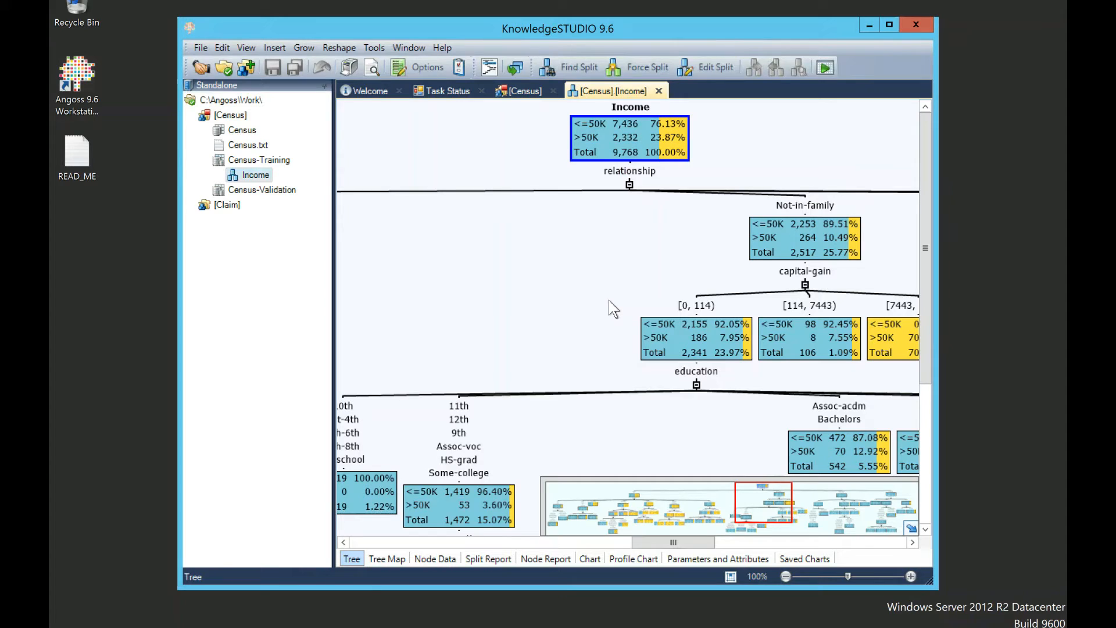
scroll(608, 300, "down", 5)
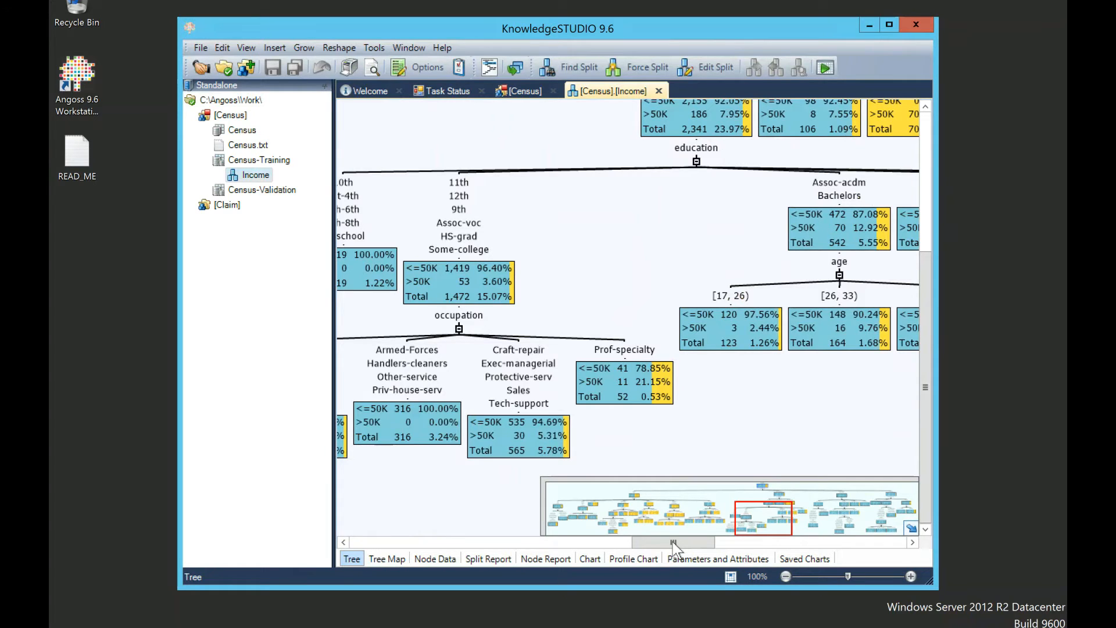
left_click_drag(673, 541, 710, 539)
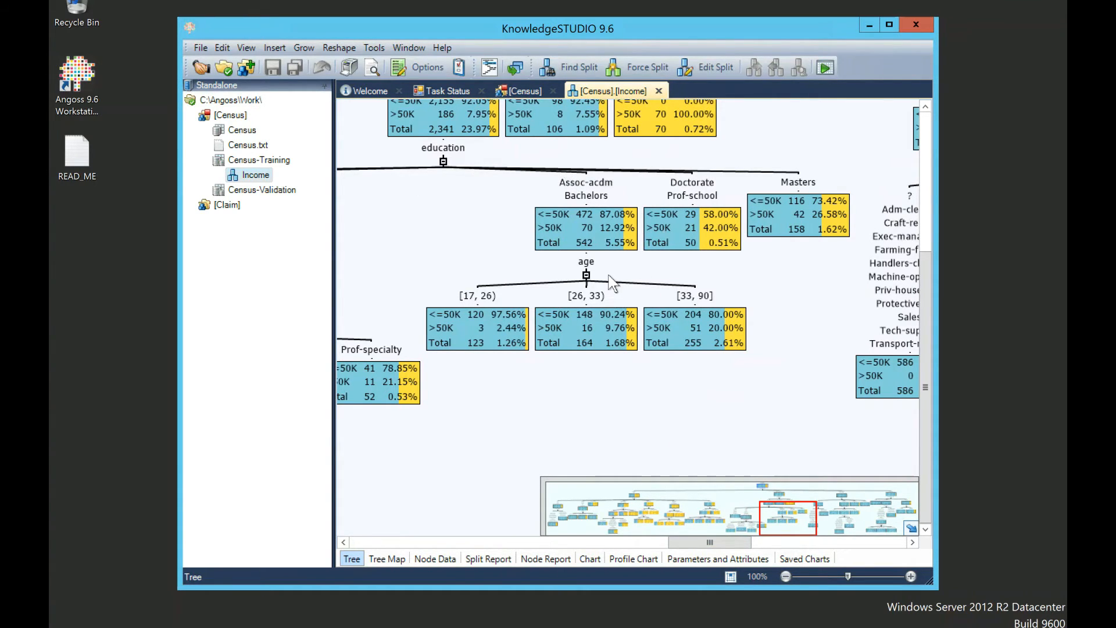
scroll(610, 279, "up", 3)
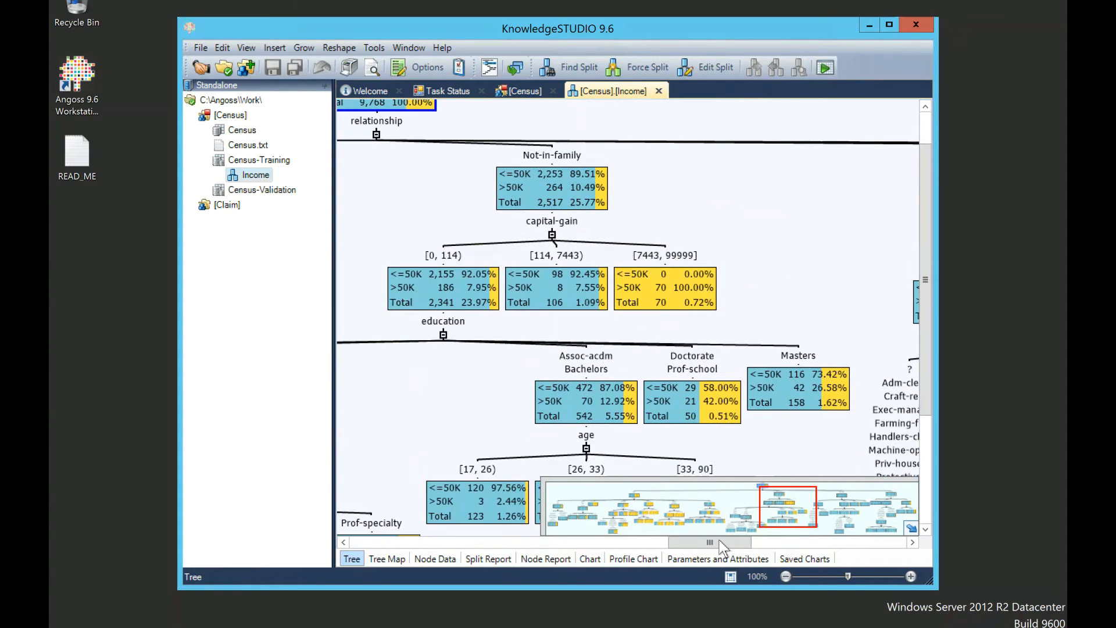
left_click_drag(719, 542, 500, 526)
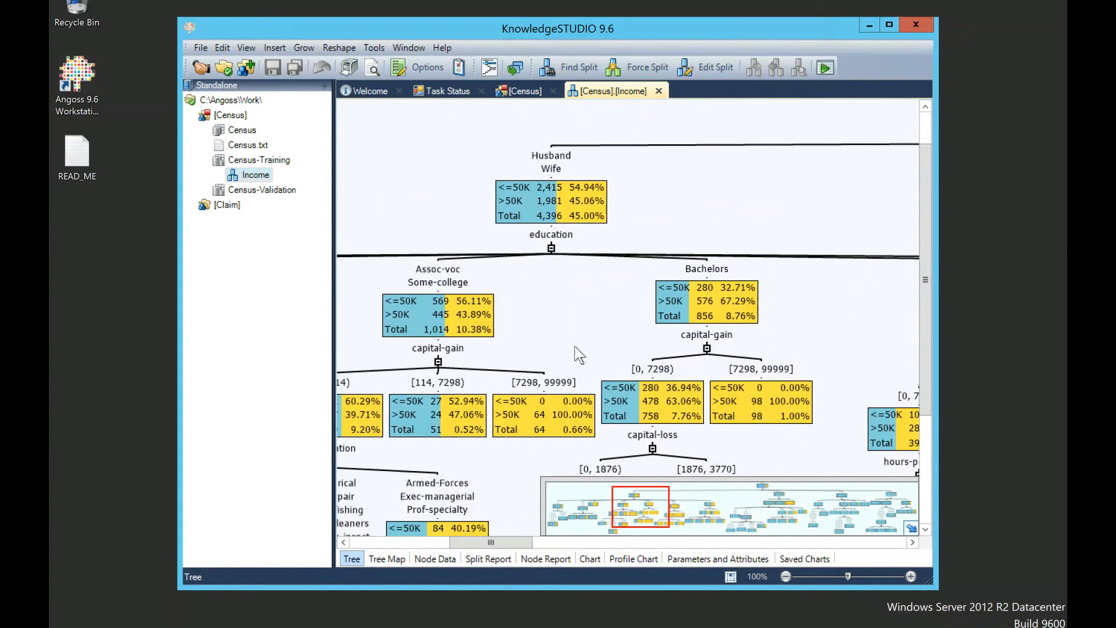
scroll(556, 246, "down", 3)
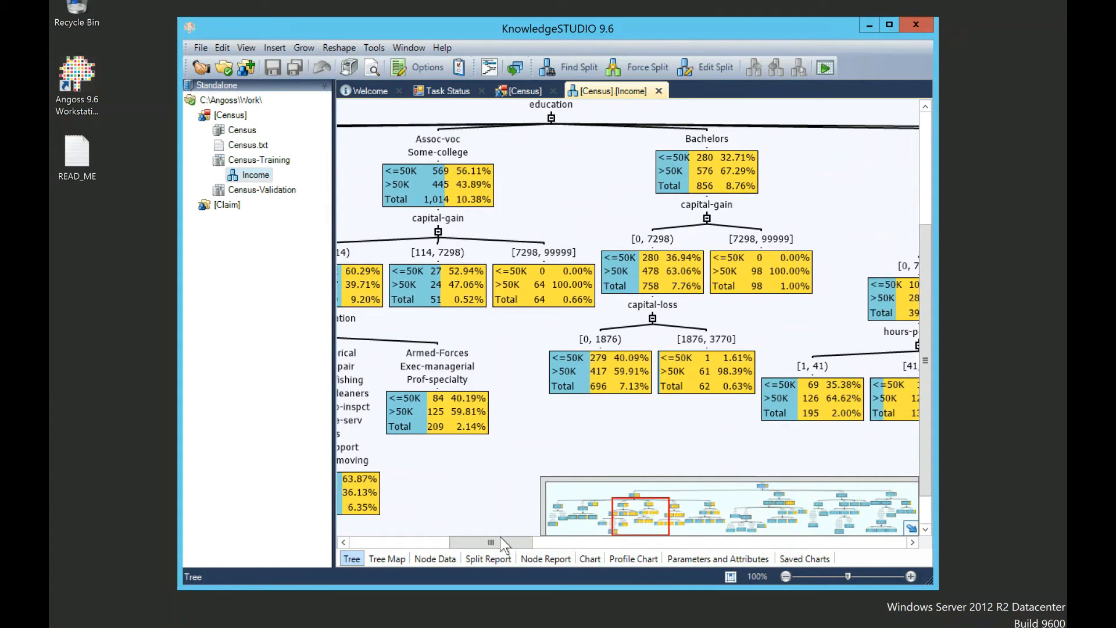
Step: Open the Census dataset overview (14 fields, 16,281 records), then return to the Census workflow
left_click_drag(498, 539, 435, 533)
double_click(242, 131)
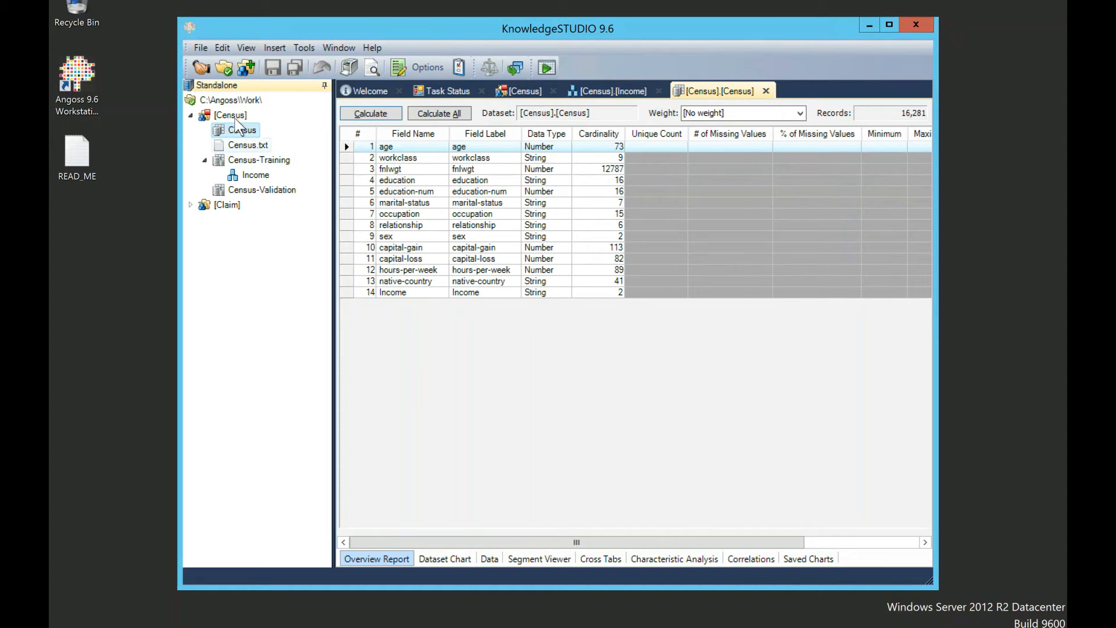
double_click(236, 117)
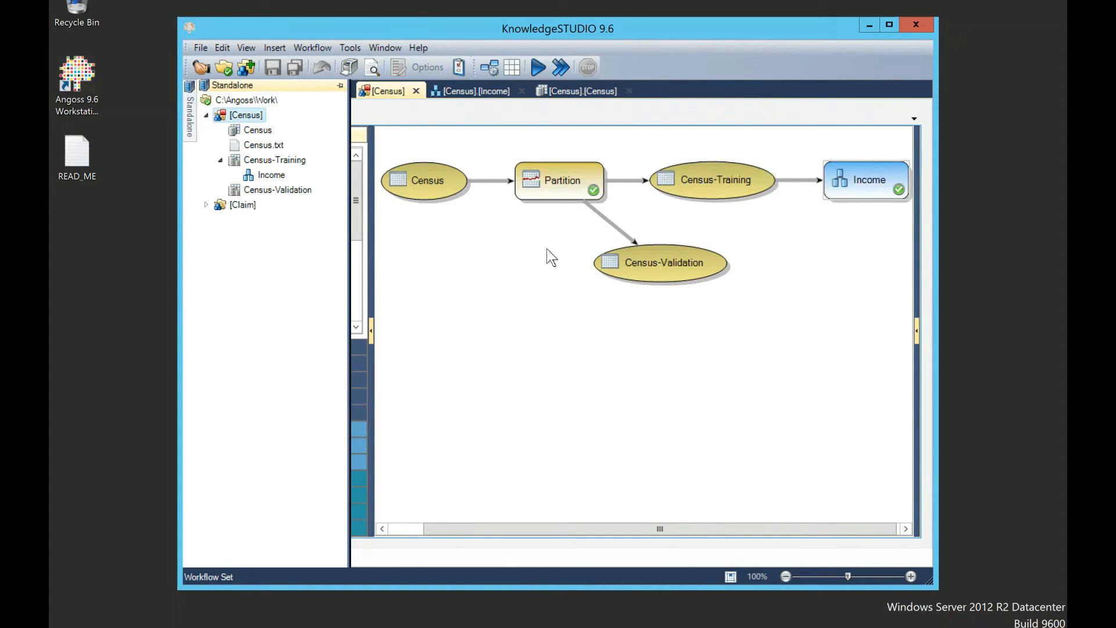
left_click(727, 189)
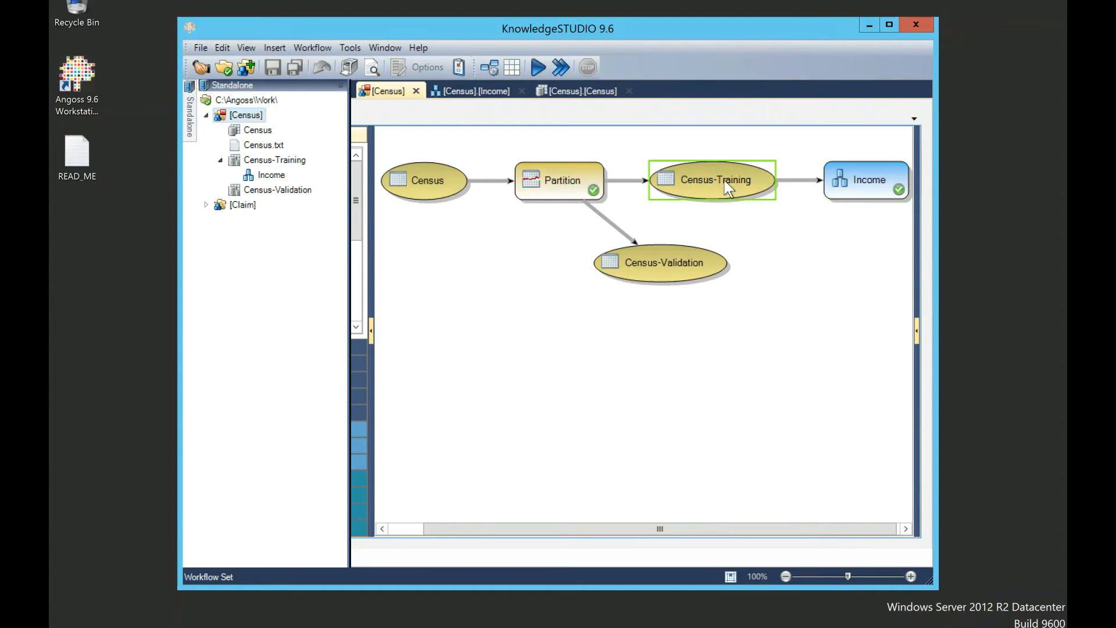
right_click(849, 180)
left_click(858, 185)
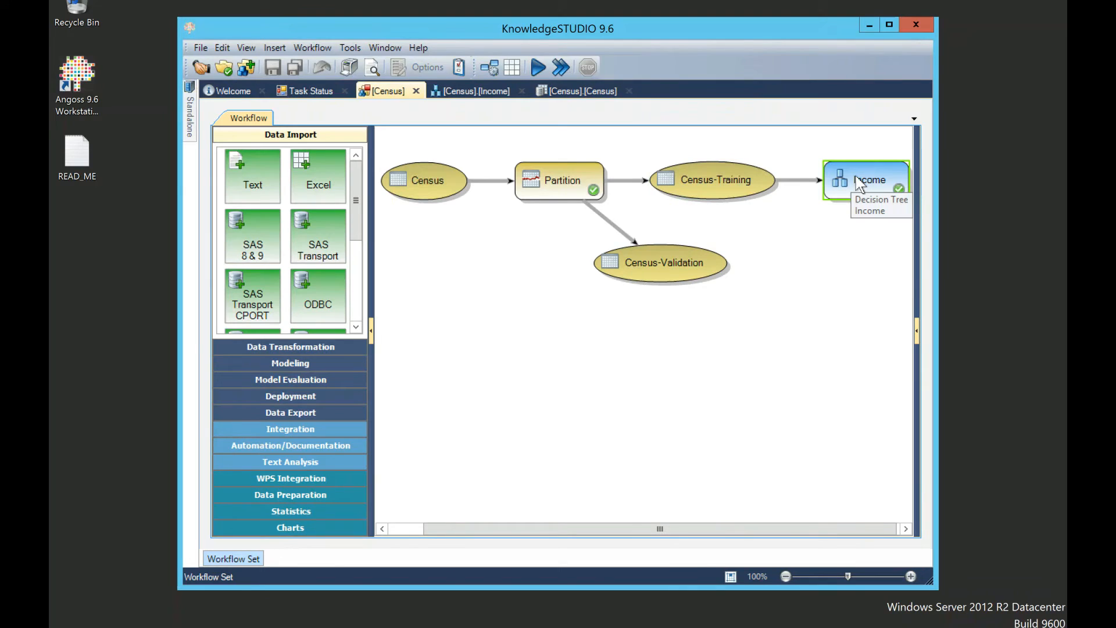
right_click(856, 177)
left_click(360, 187)
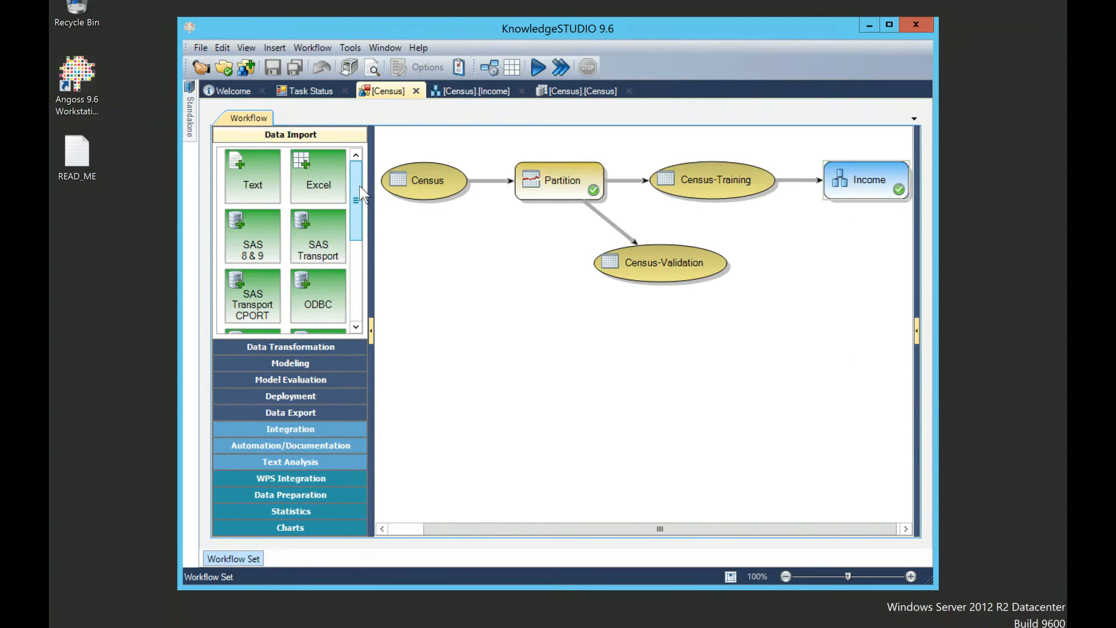
mouse_move(359, 186)
left_mouse_down()
mouse_move(352, 288)
mouse_move(366, 208)
mouse_move(359, 169)
left_mouse_up()
Step: Expand the Modeling palette and scroll its list down to Linear Regression and Cluster Analysis
left_click(294, 364)
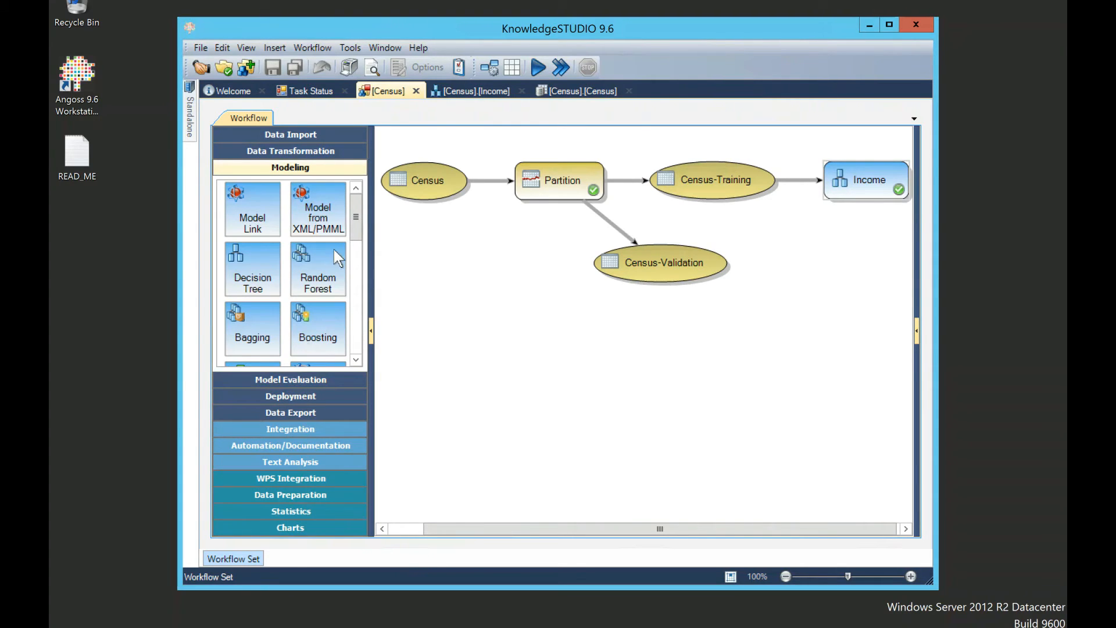
scroll(356, 214, "down", 2)
scroll(358, 217, "up", 2)
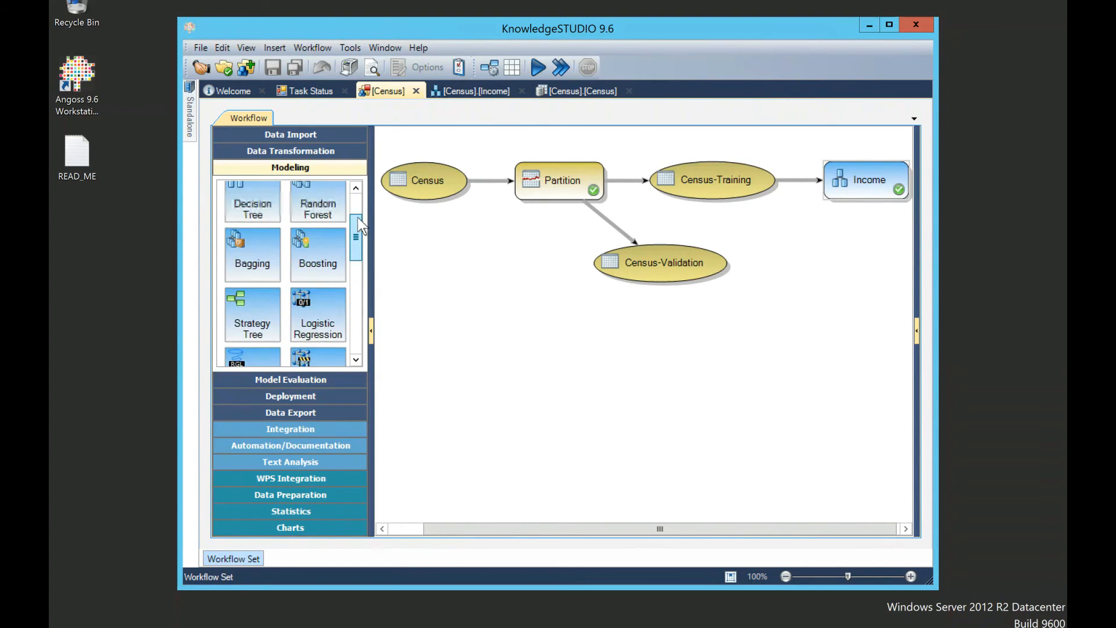
left_click_drag(358, 211, 355, 233)
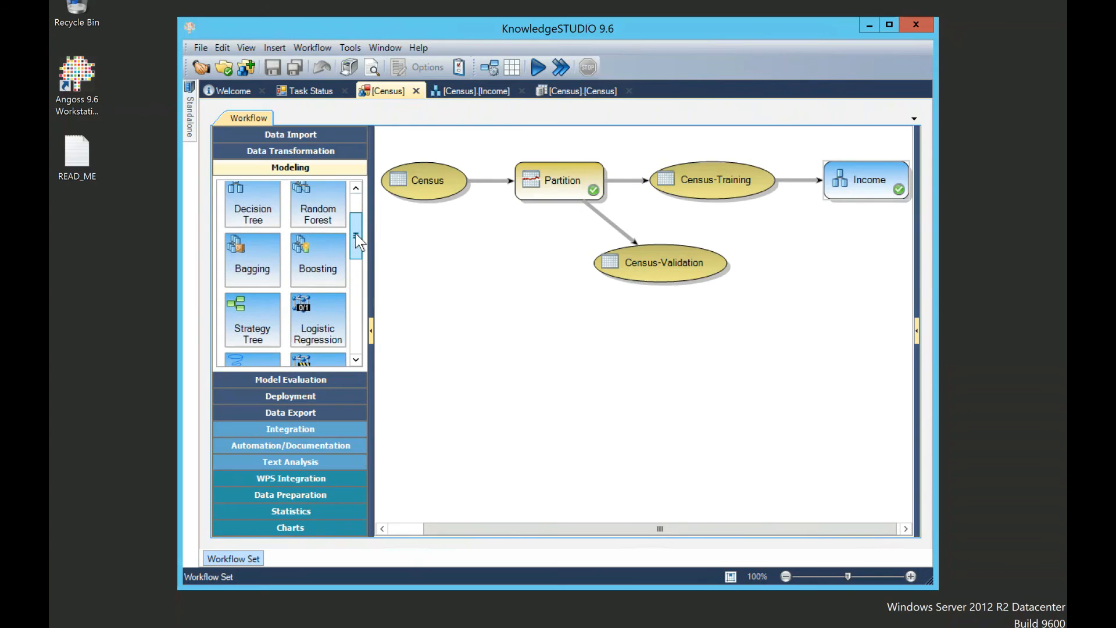
scroll(356, 240, "down", 1)
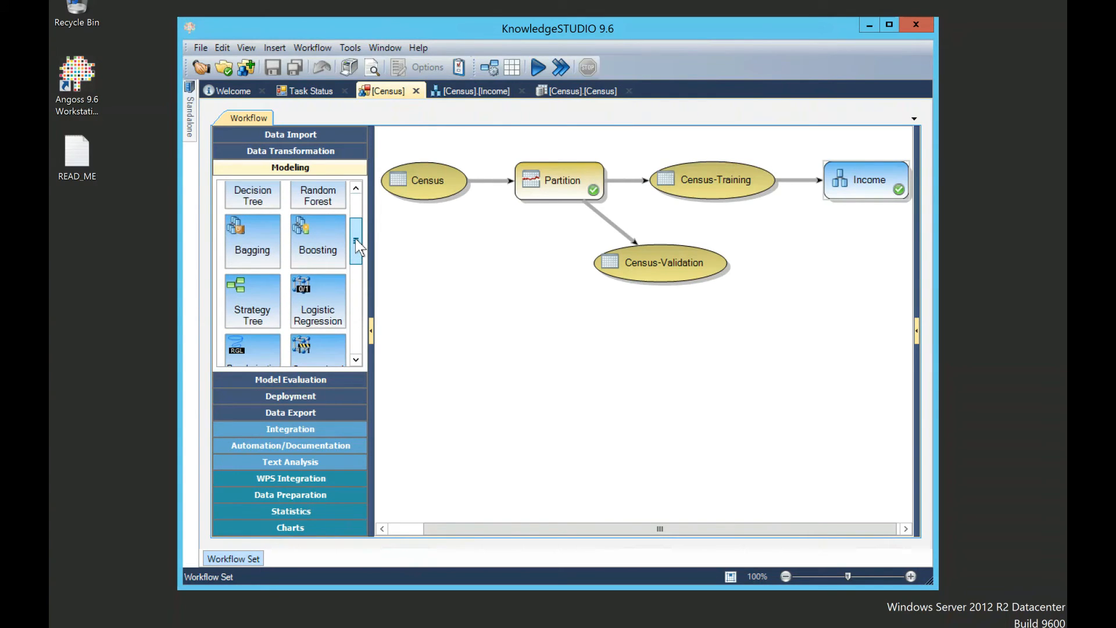
scroll(357, 270, "down", 3)
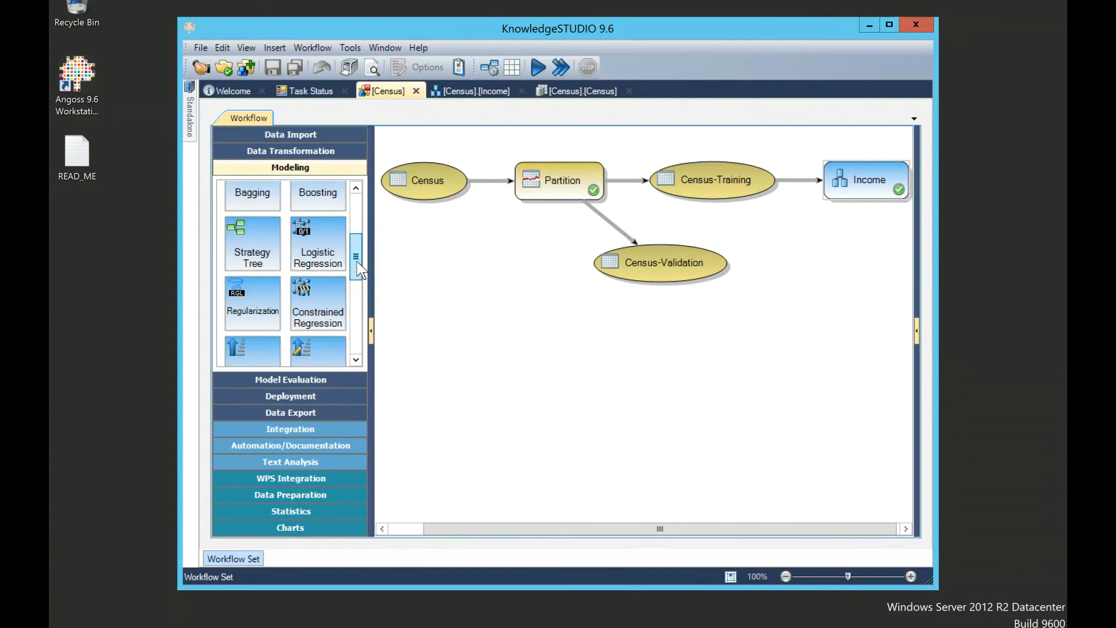
left_click_drag(357, 270, 354, 347)
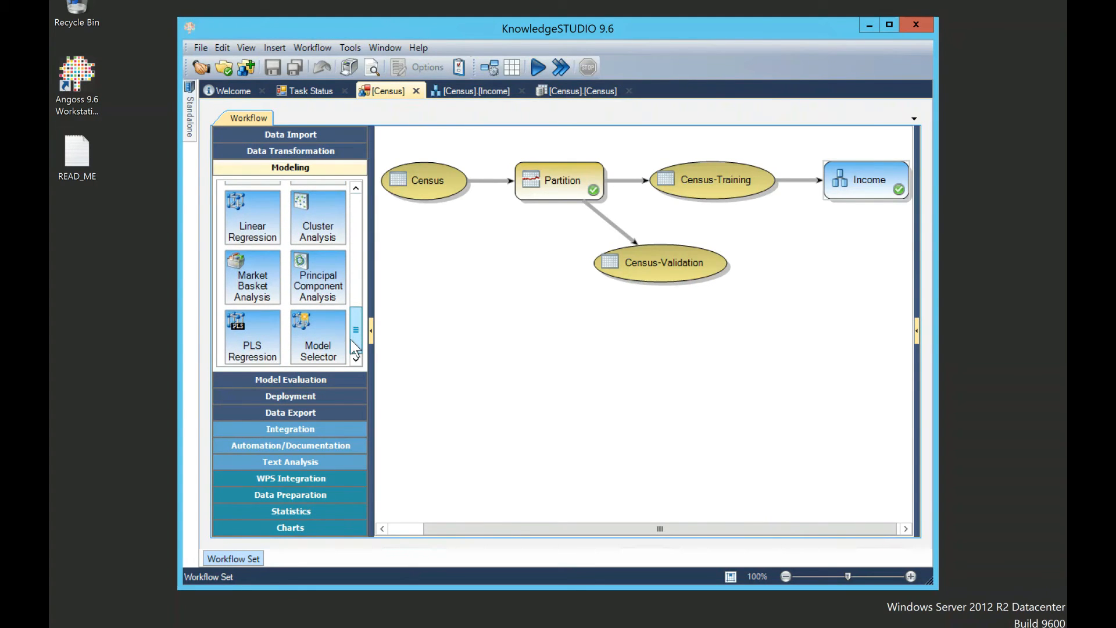
Step: Browse the Data Preparation, Statistics and Charts palette tools, then start a new Azure resource with + New
left_click(308, 497)
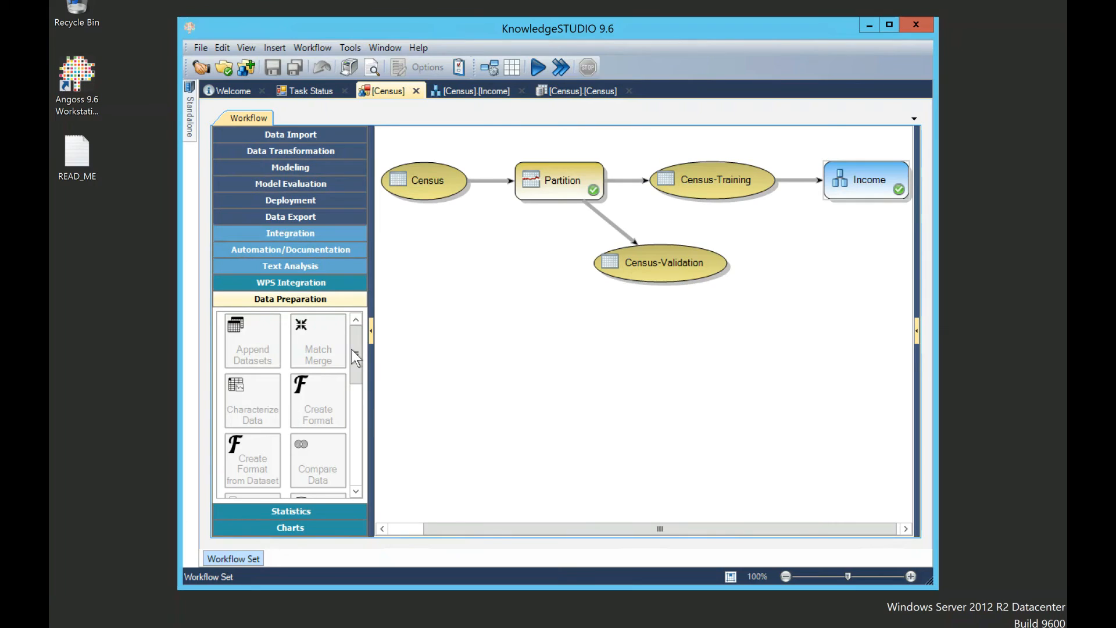
left_click(281, 511)
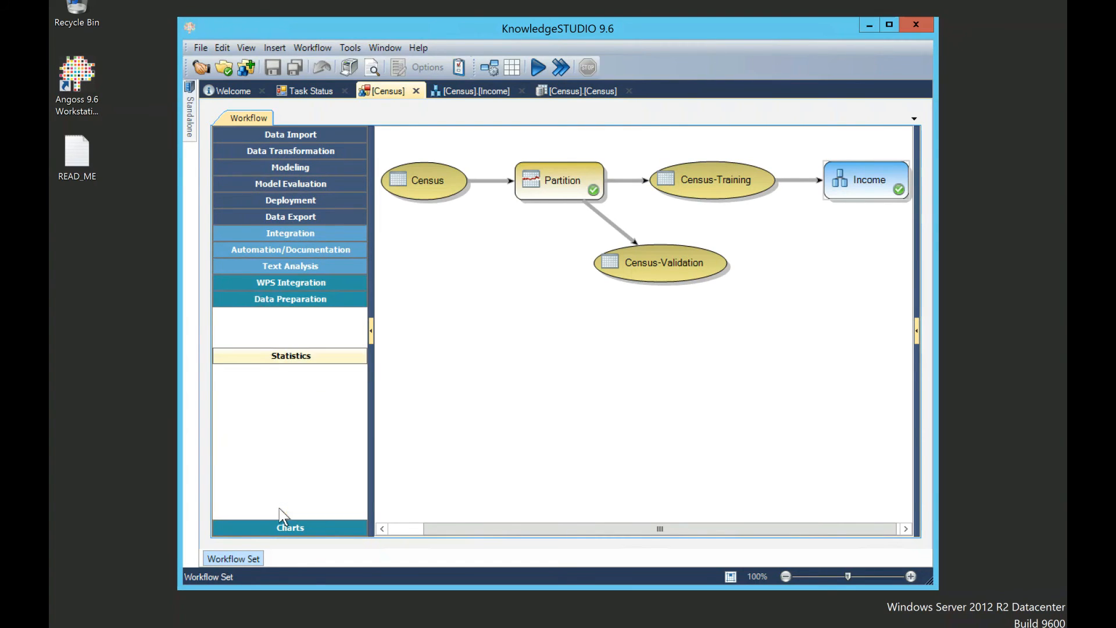
left_click(297, 528)
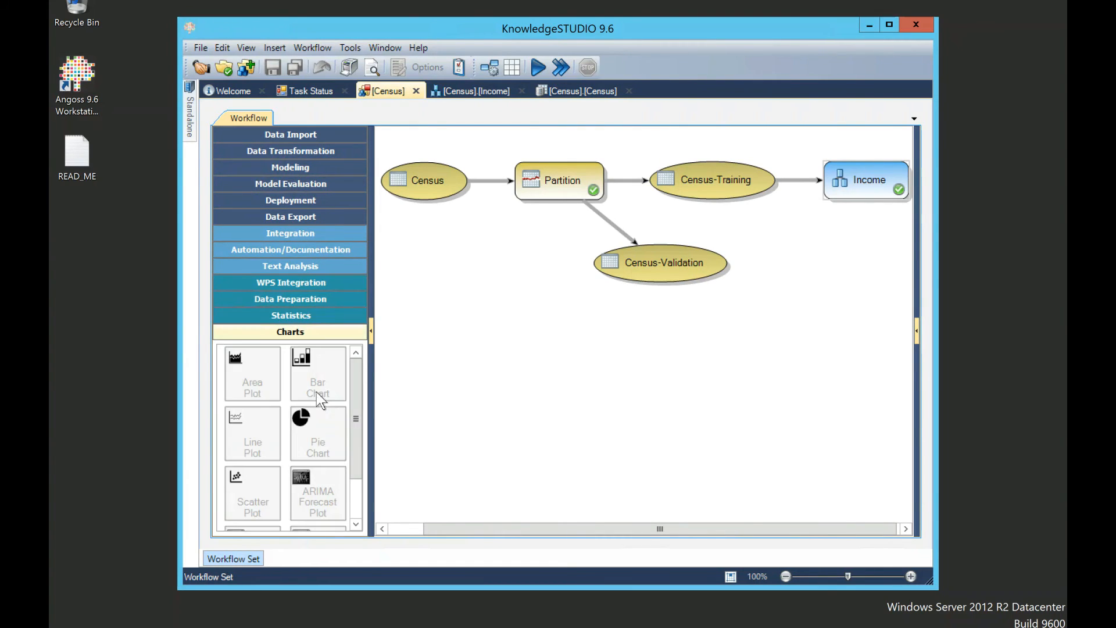
scroll(354, 477, "down", 2)
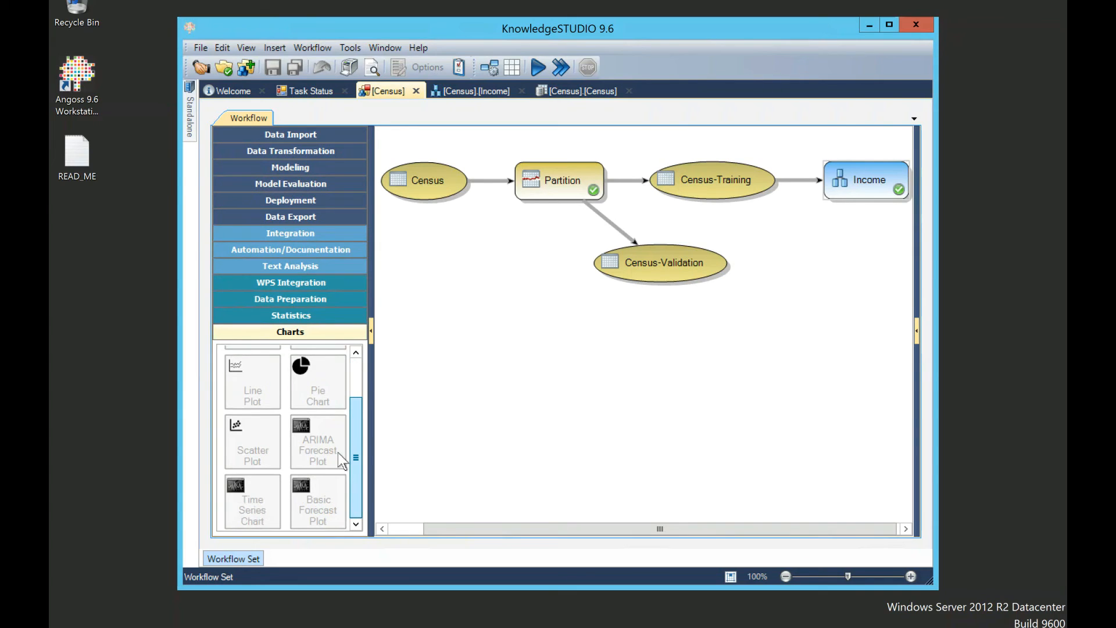
left_click(291, 315)
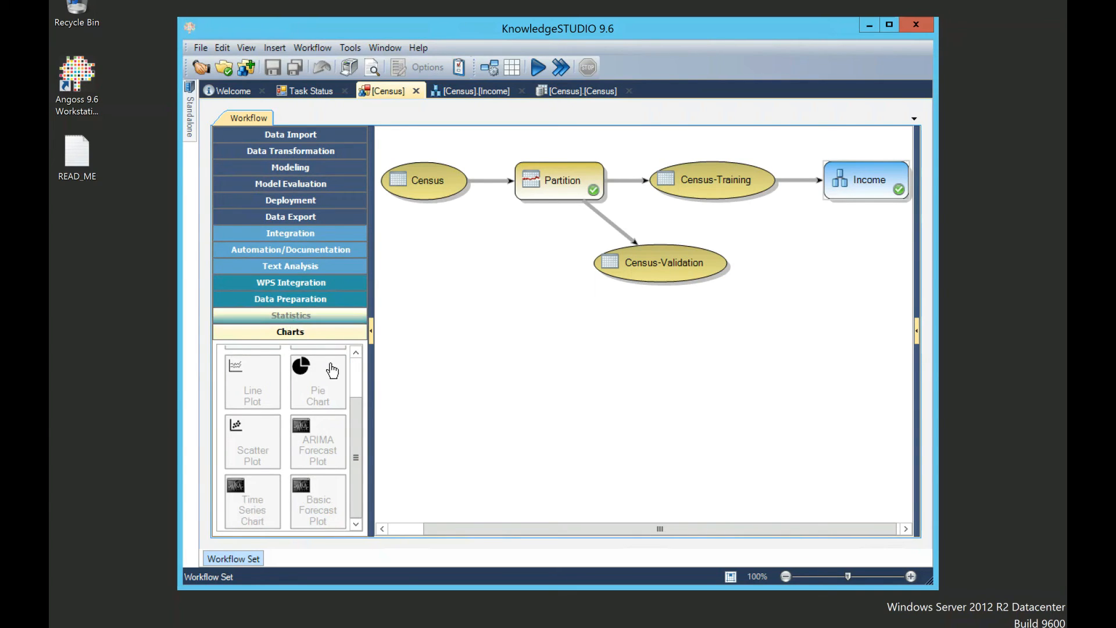
left_click_drag(351, 368, 354, 504)
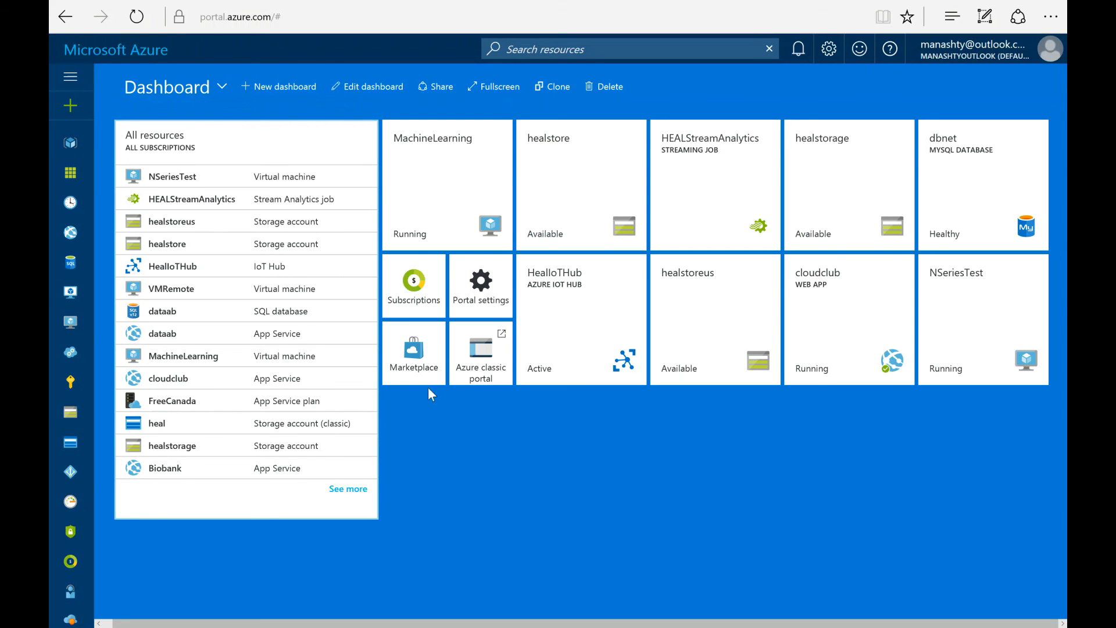
left_click(70, 111)
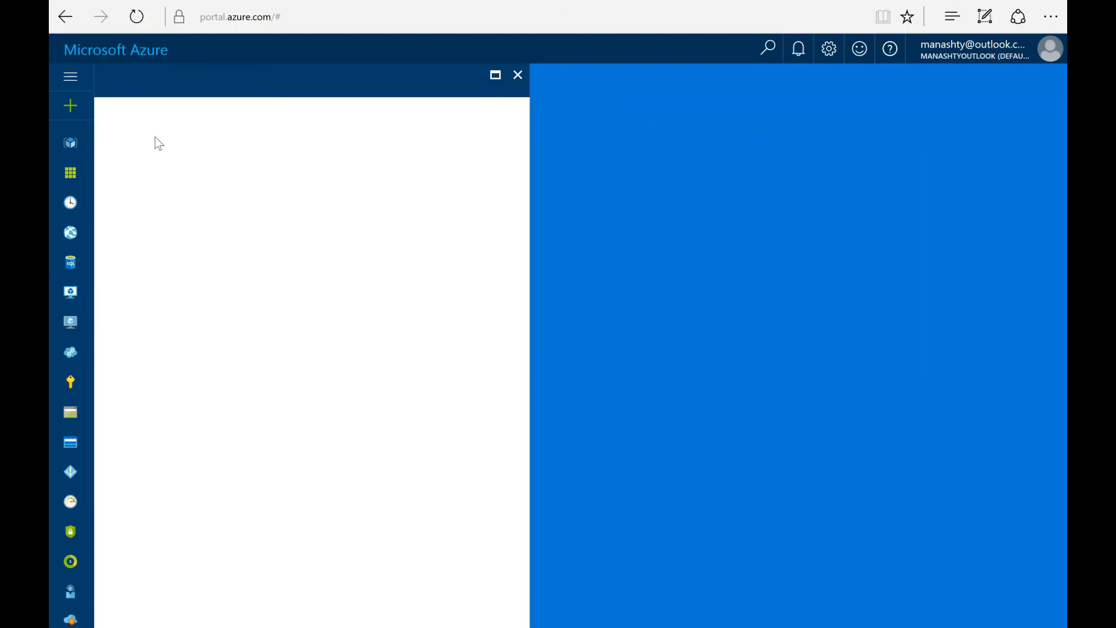